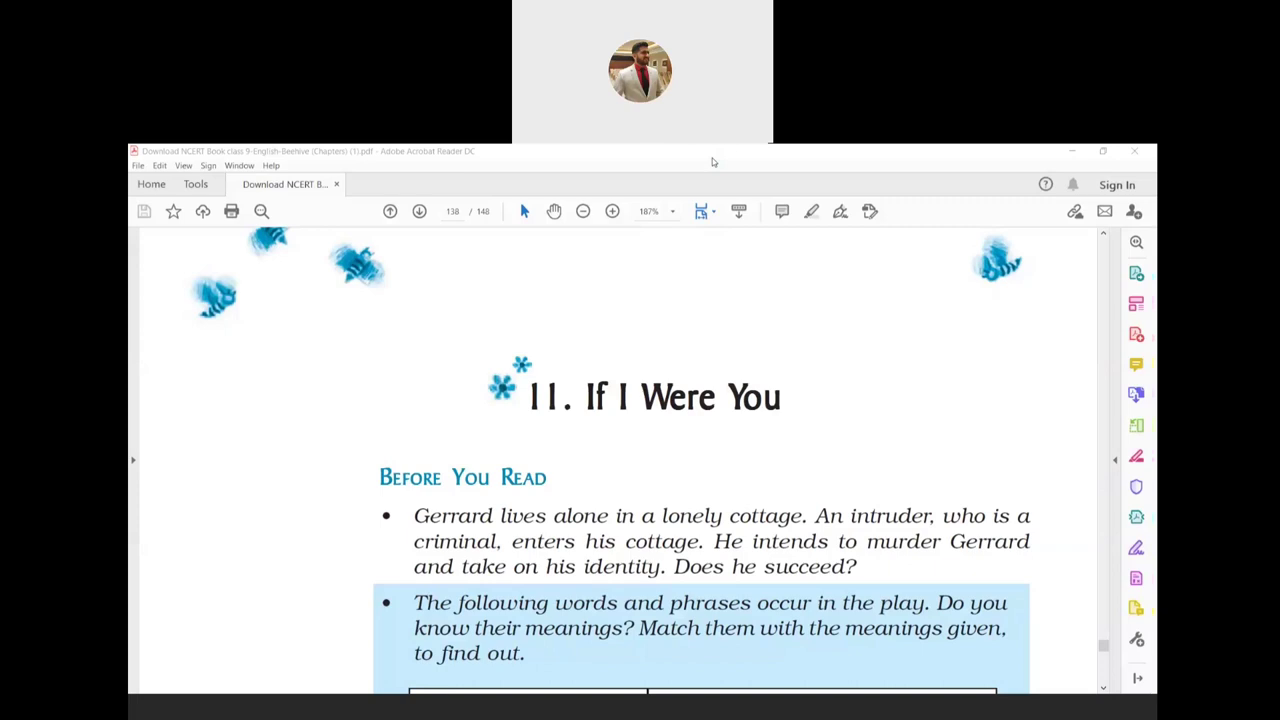
# Step: Scroll page 138 down past the word-meaning table to the cottage Scene description
pyautogui.click(1104, 688)
pyautogui.moveTo(1104, 688); pyautogui.dragTo(1104, 688)
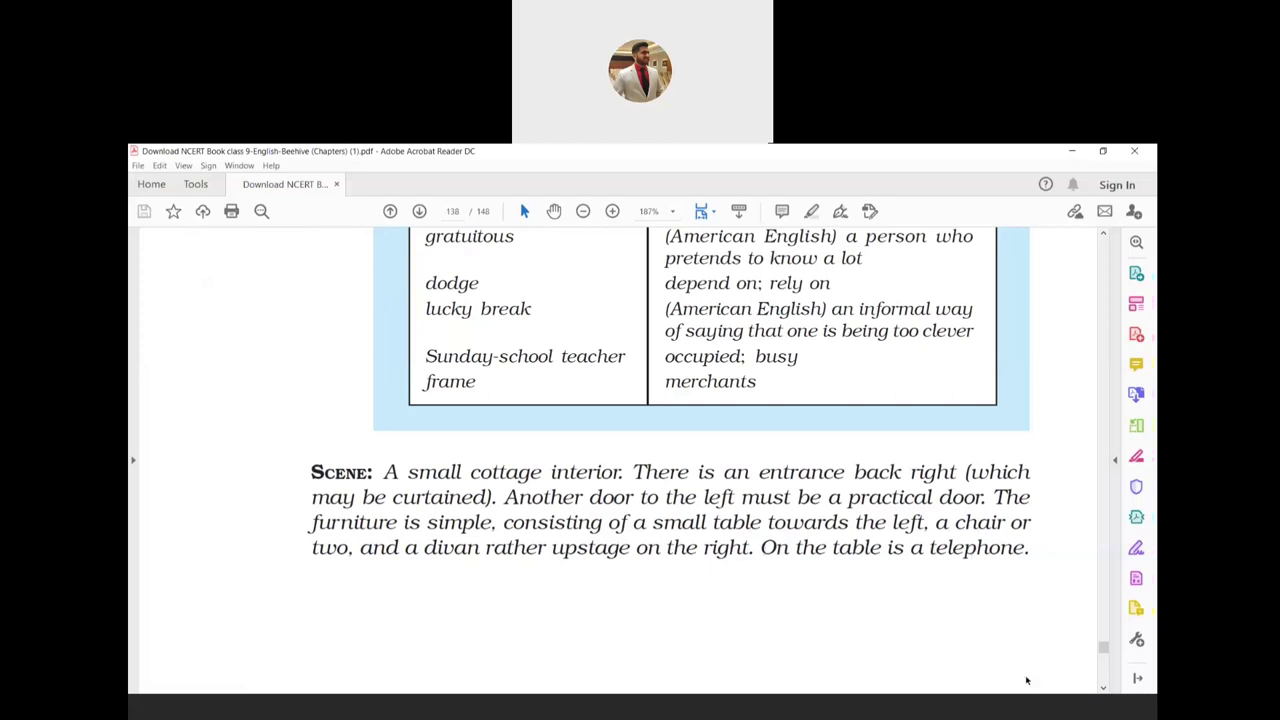
pyautogui.click(1103, 683)
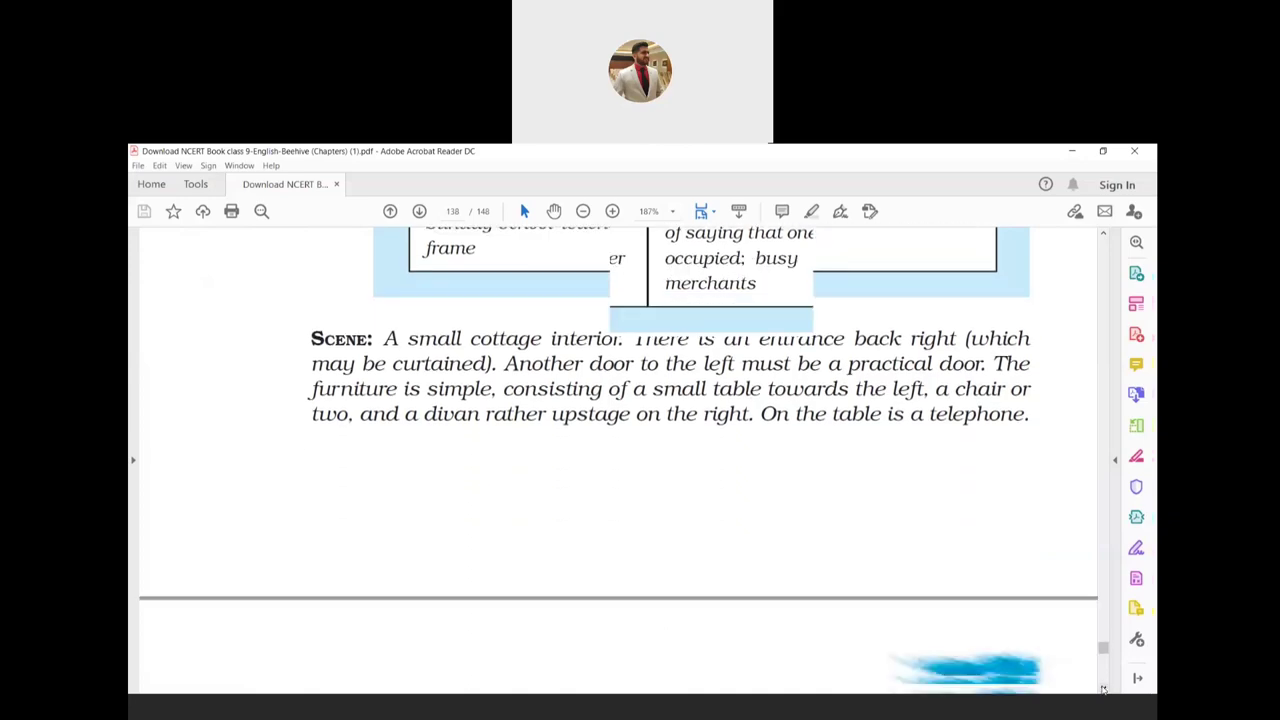
pyautogui.click(1103, 686)
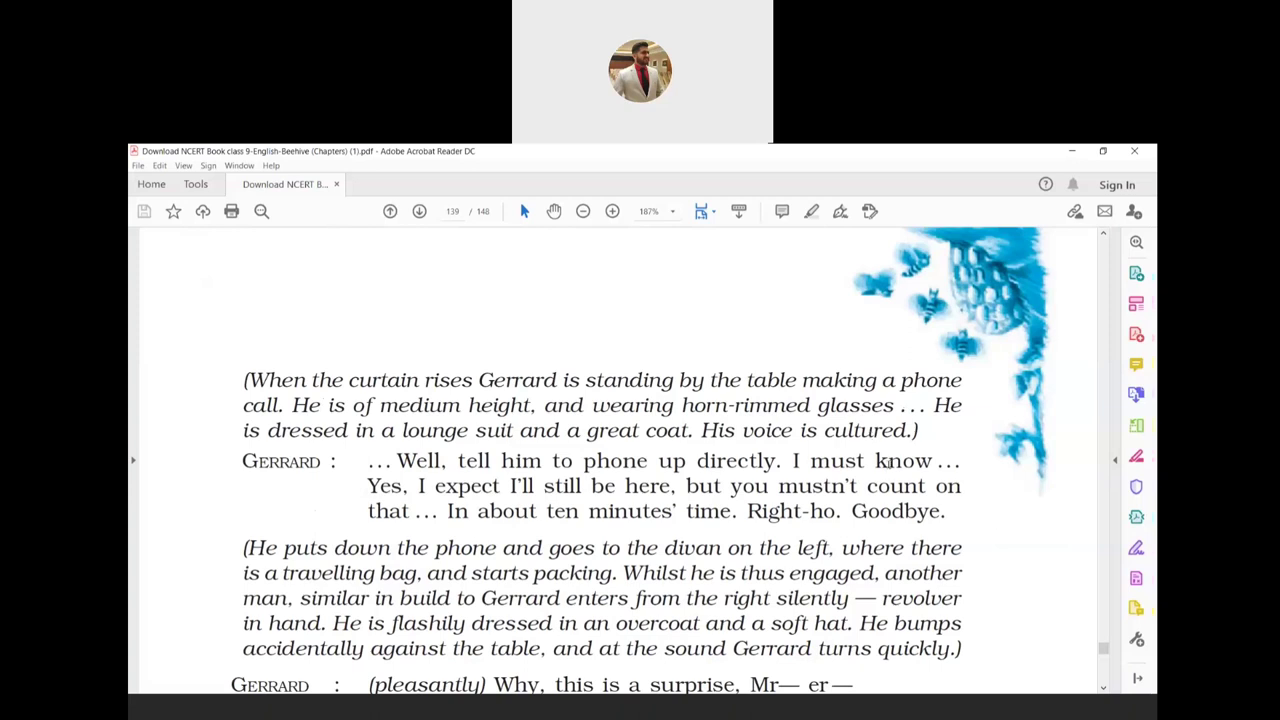
# Step: Scroll page 139 down to the Intruder's threat to make Gerrard crawl
pyautogui.click(1103, 688)
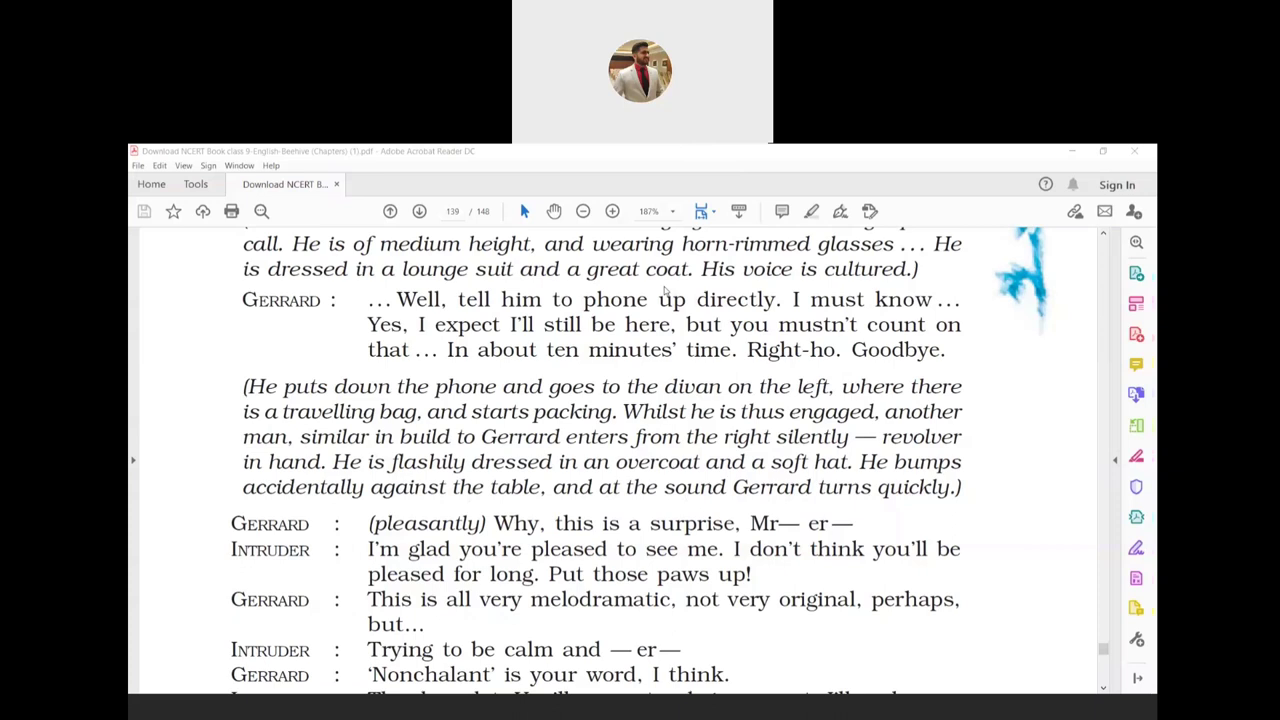
# Step: Scroll down page 139 through the dialogue until the illustration of the armed Intruder begins
pyautogui.click(1103, 686)
pyautogui.click(1103, 686)
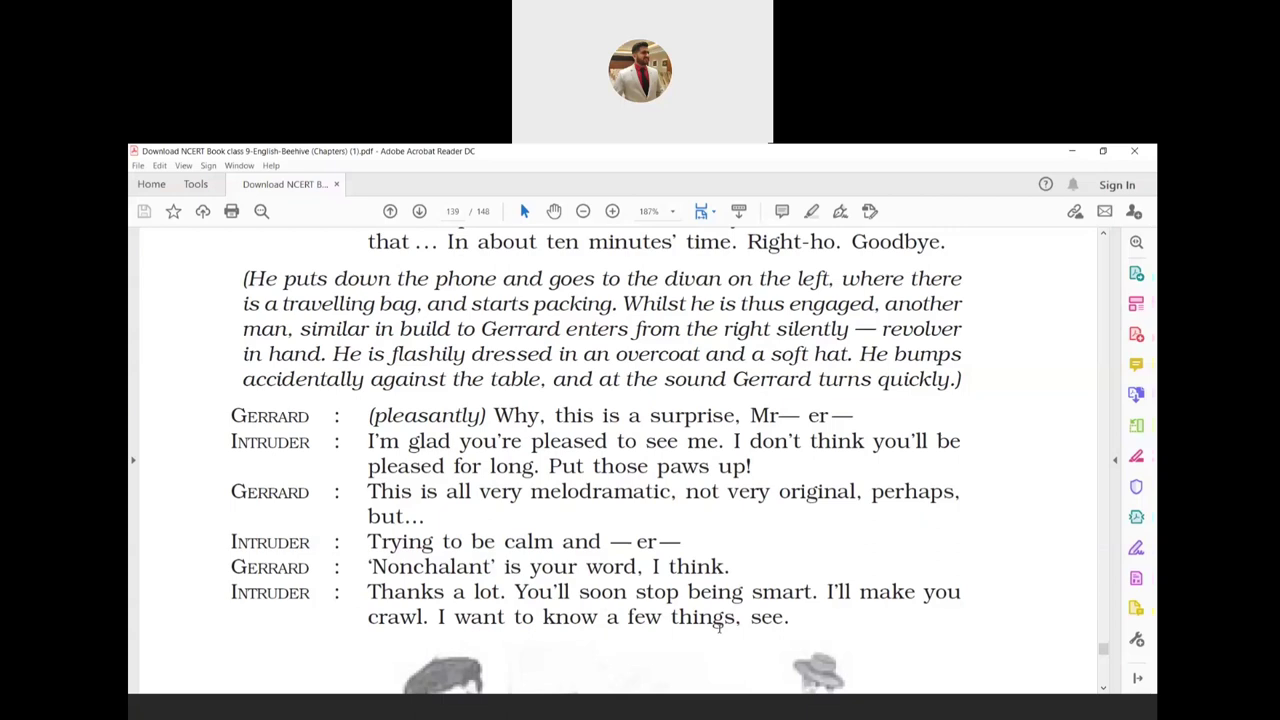
pyautogui.click(1103, 688)
# Step: Scroll past the illustration to page 140 where the Intruder asks whether Gerrard lives alone
pyautogui.click(1103, 688)
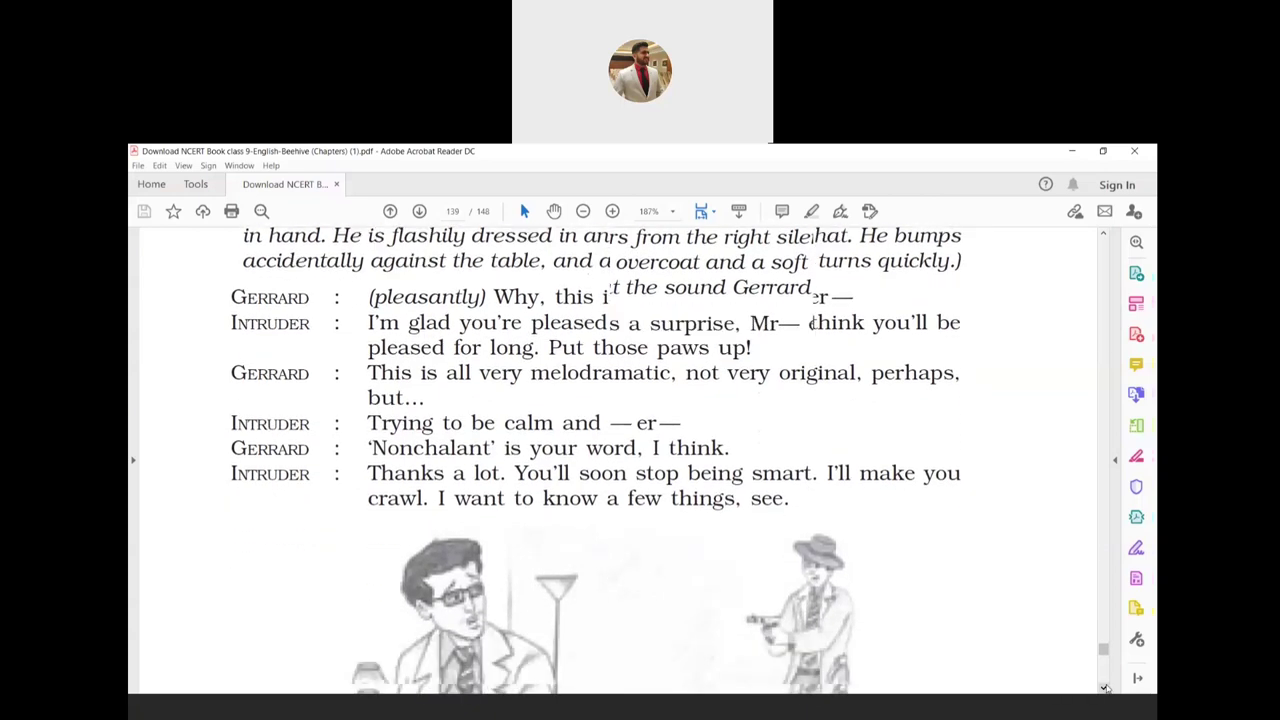
pyautogui.click(1104, 686)
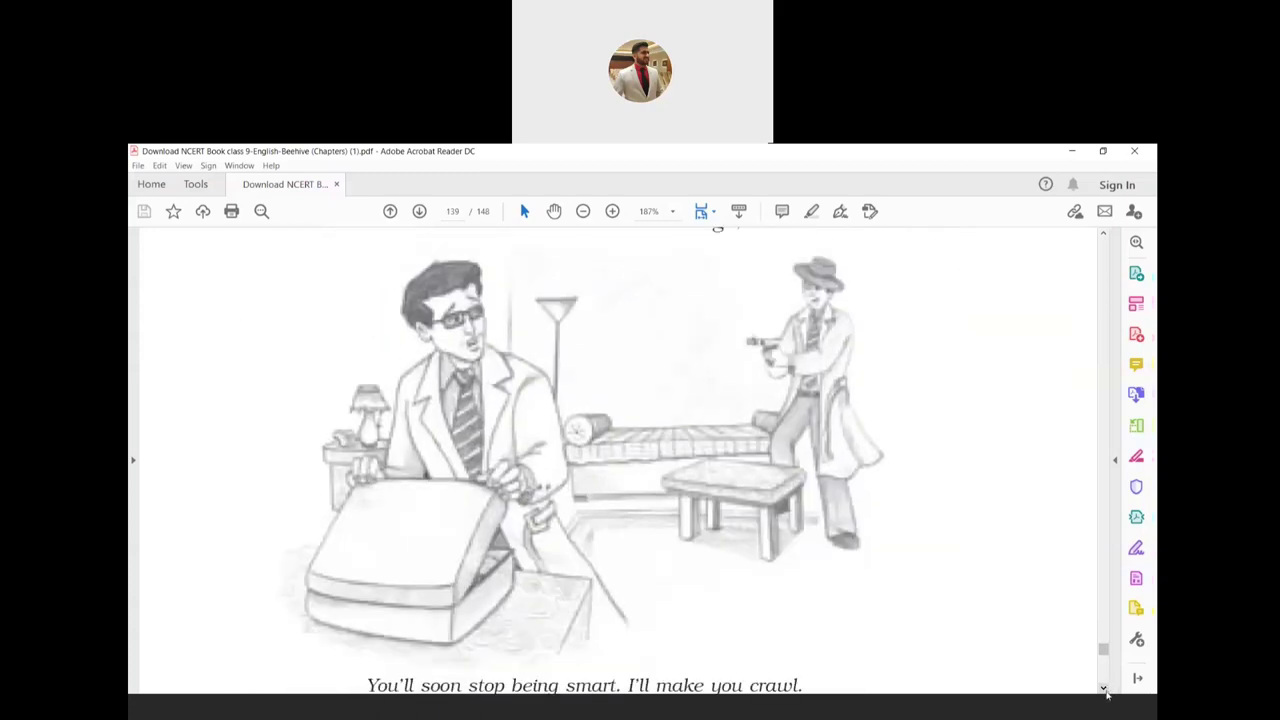
pyautogui.moveTo(1106, 691); pyautogui.dragTo(1106, 691)
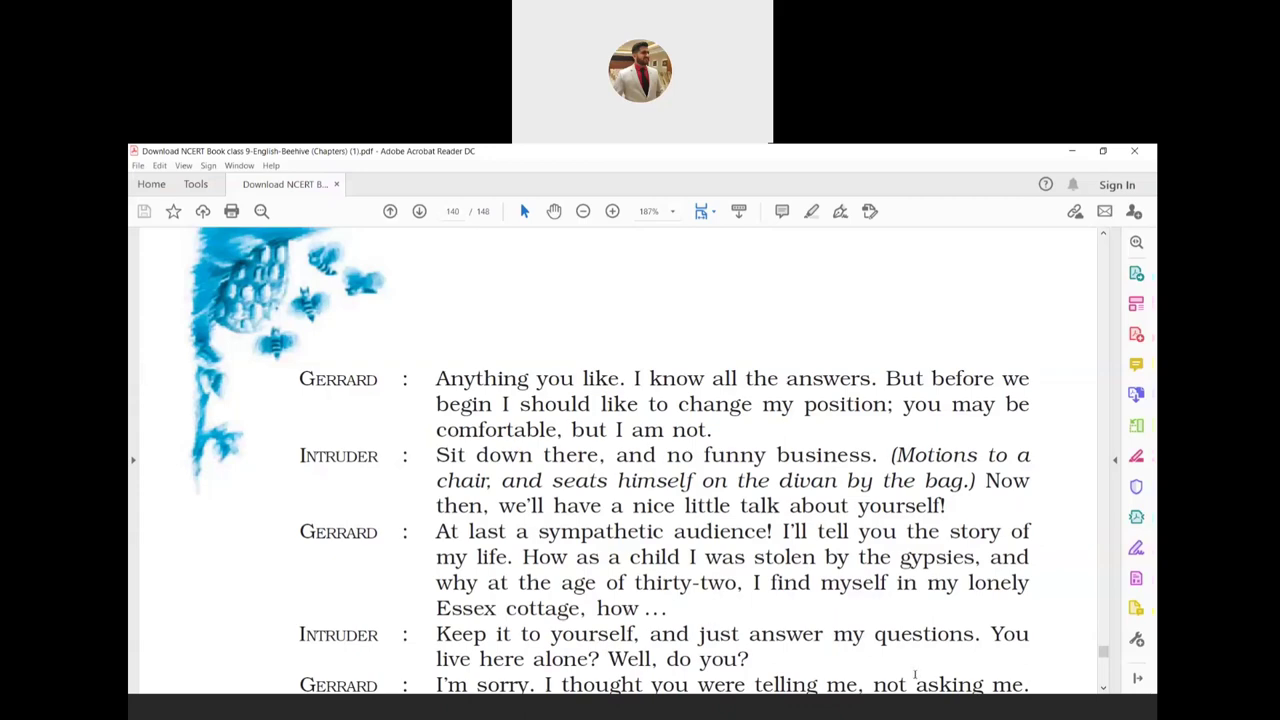
# Step: Scroll through page 140's dialogue down to the Intruder's line about the gun
pyautogui.click(1103, 688)
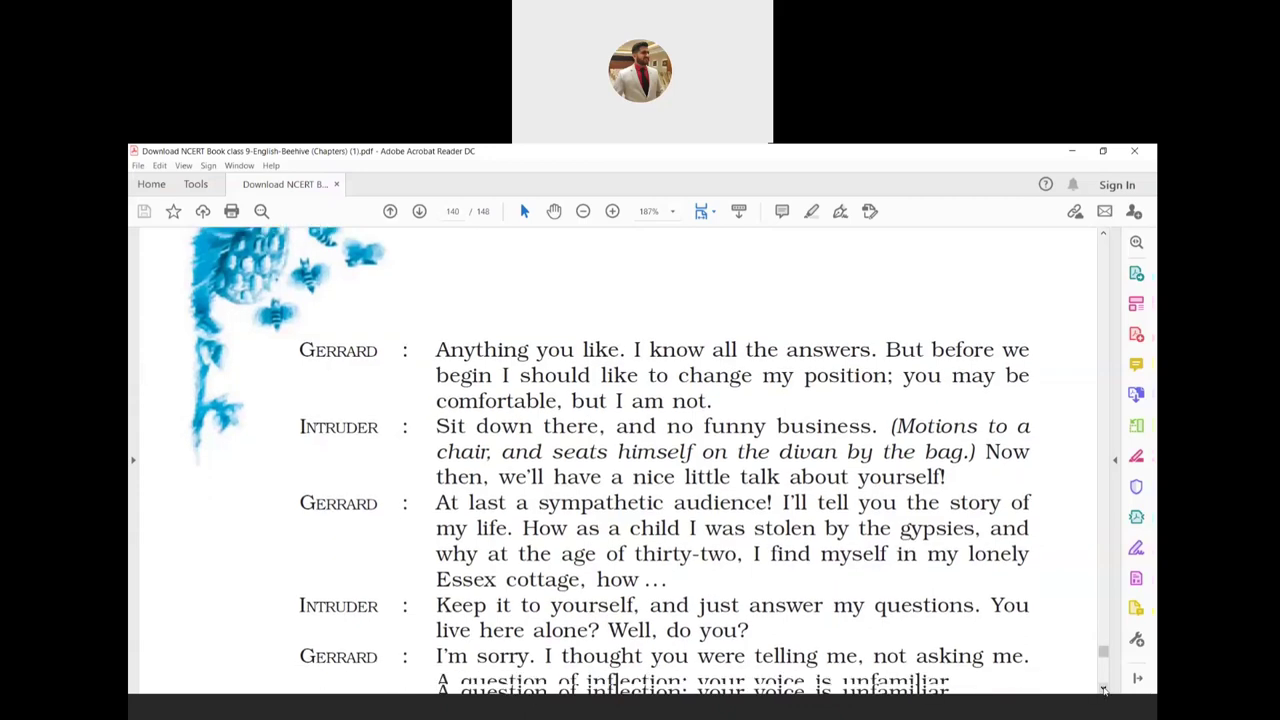
pyautogui.click(1103, 688)
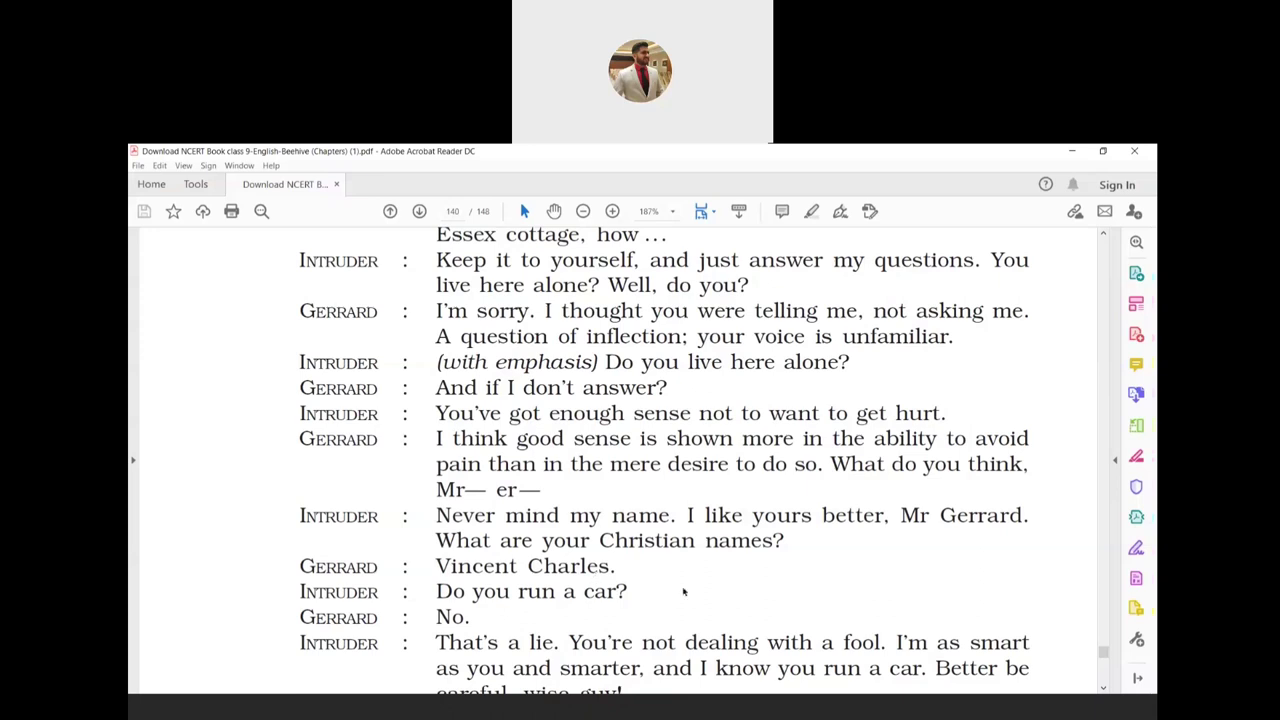
pyautogui.click(1103, 687)
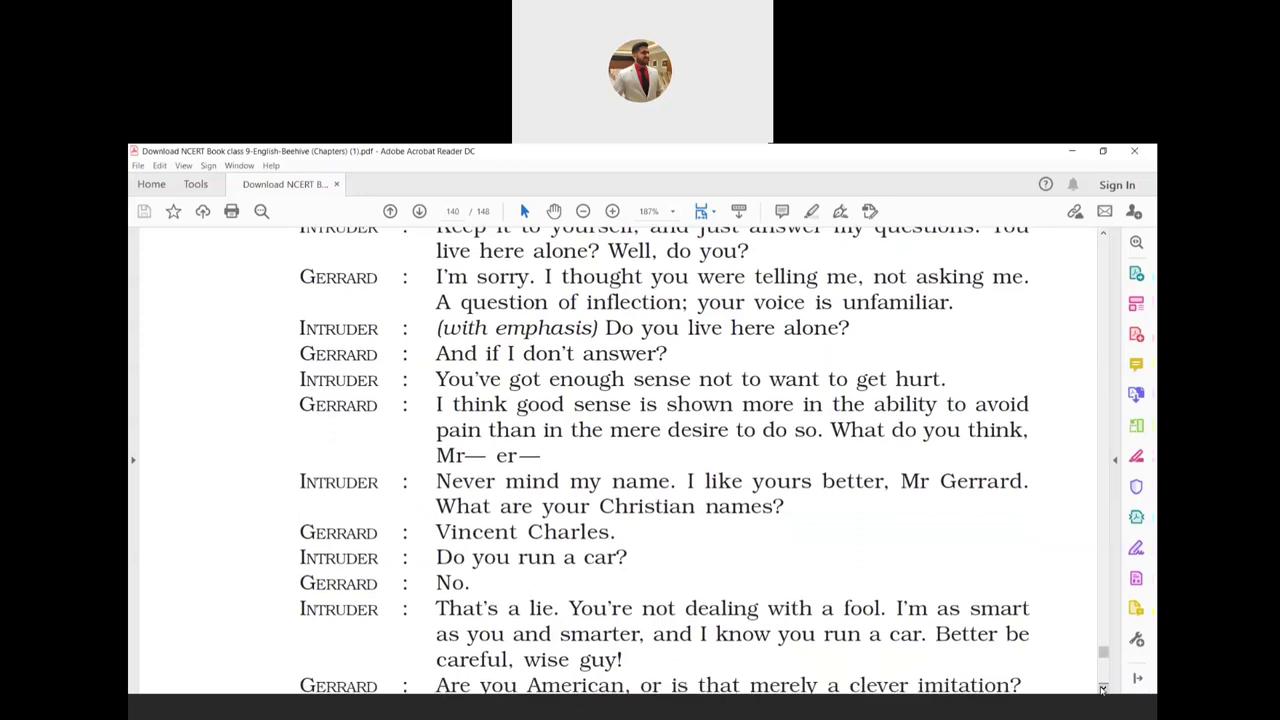
pyautogui.click(1103, 687)
pyautogui.click(1103, 687)
pyautogui.click(1103, 687)
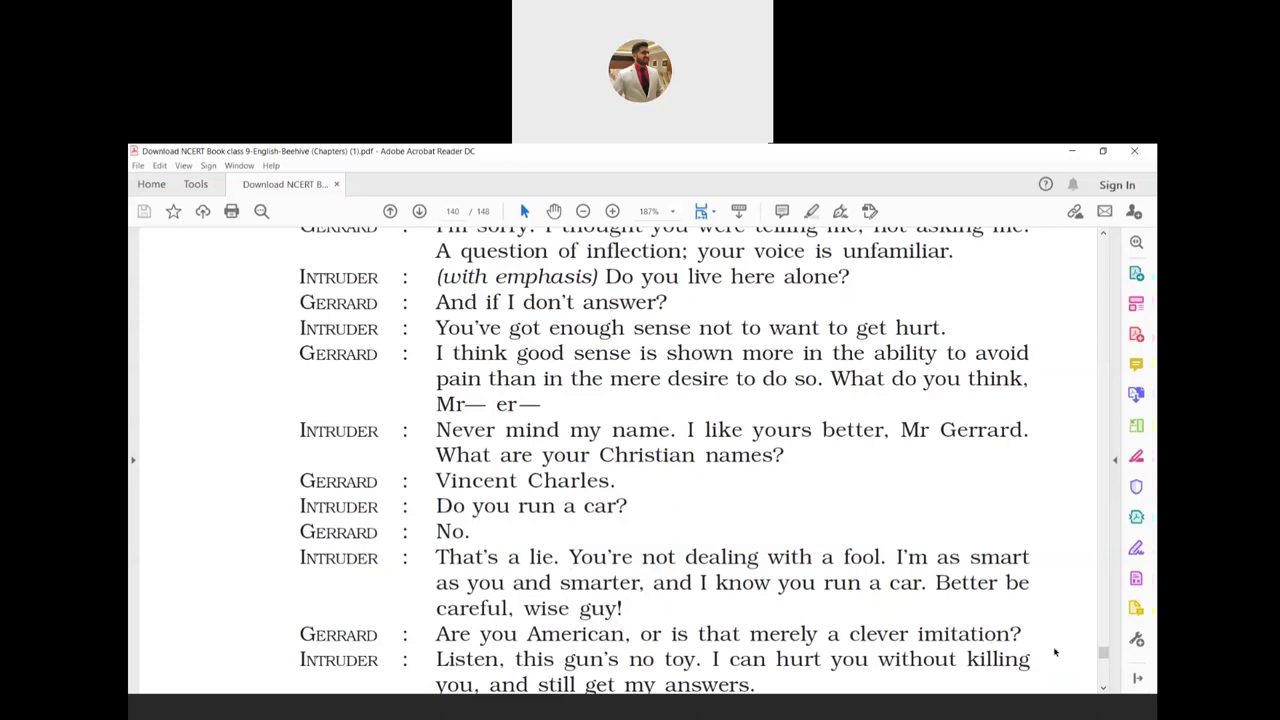
pyautogui.click(1103, 688)
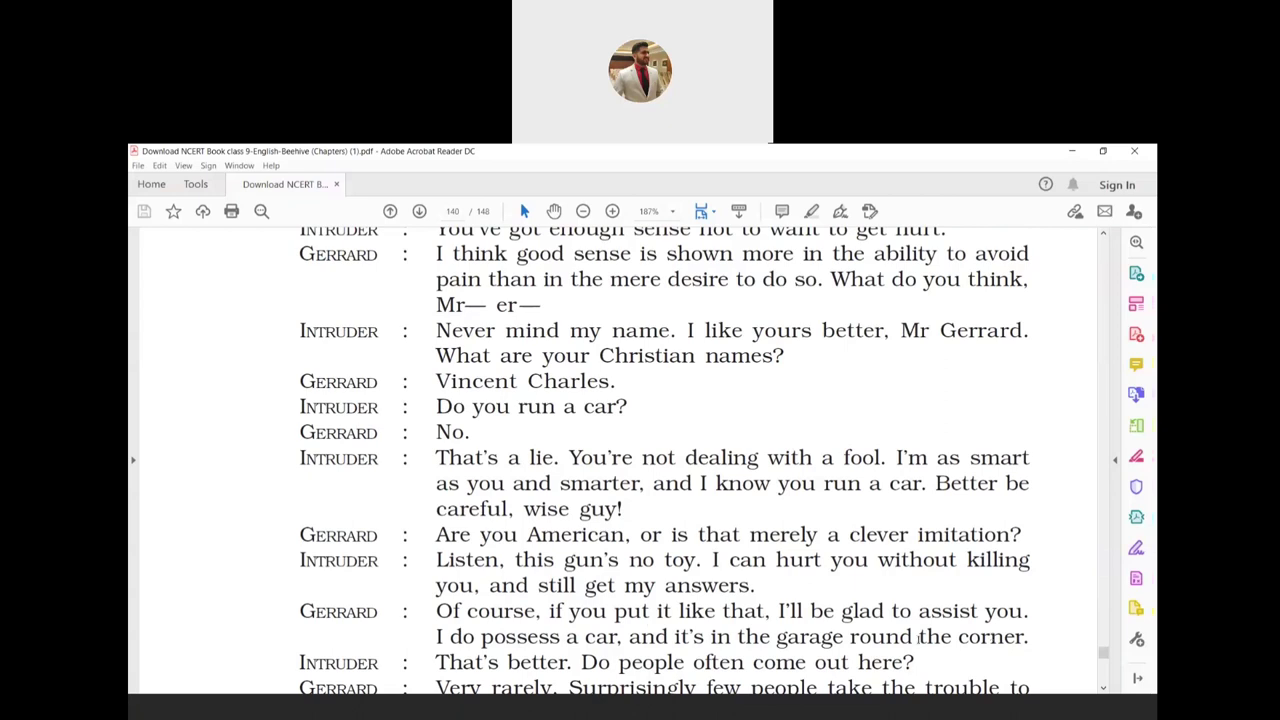
# Step: Scroll past Gerrard's reply about rare visitors to the 140 / Beehive footer
pyautogui.click(1104, 688)
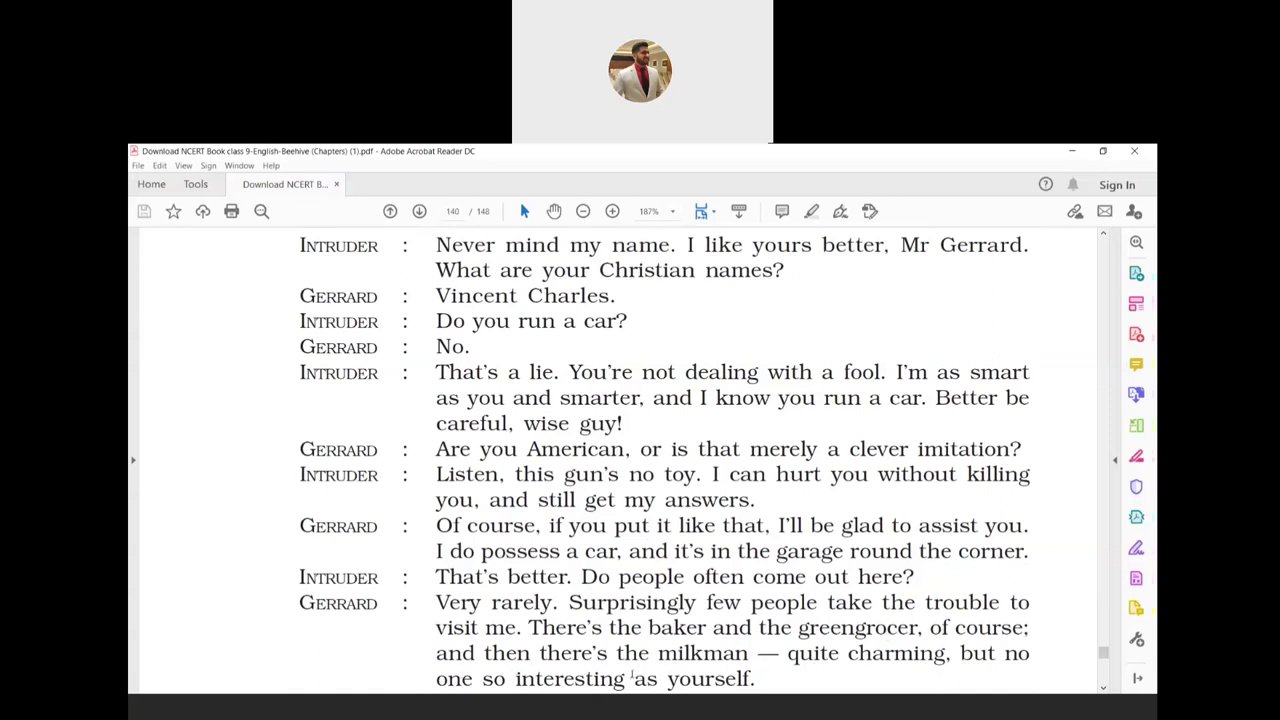
pyautogui.click(1104, 690)
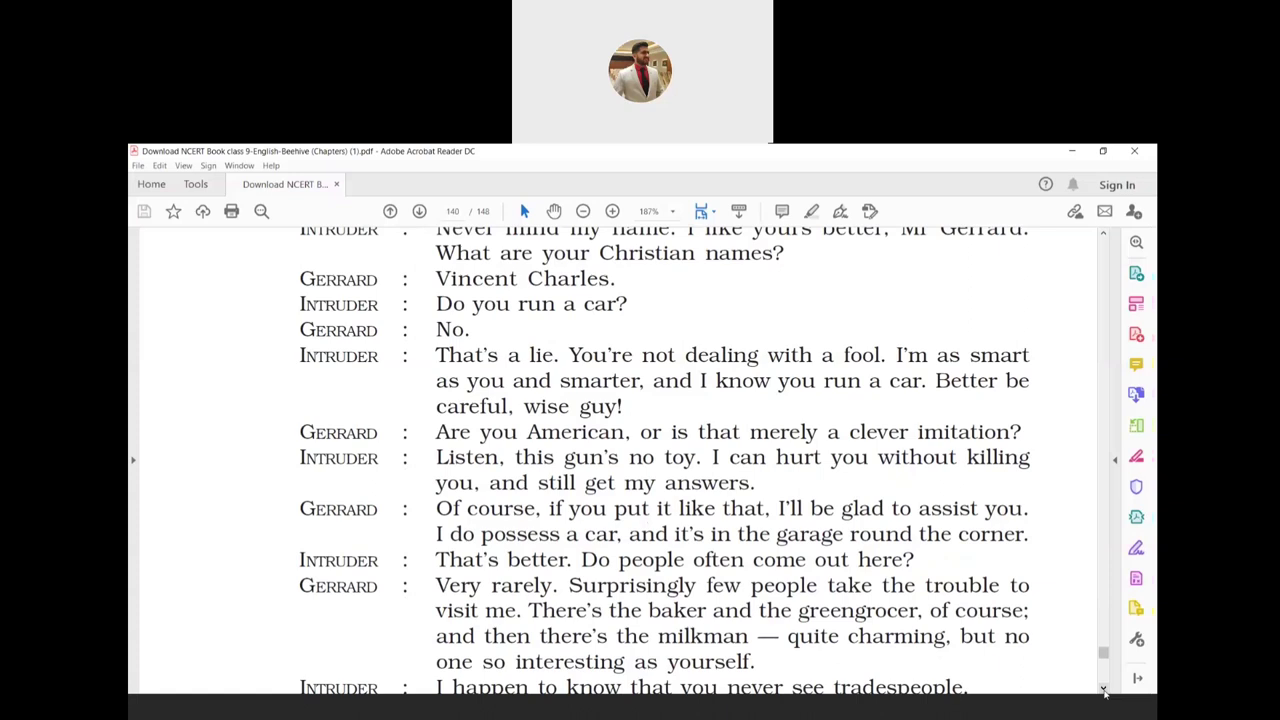
pyautogui.click(1104, 690)
pyautogui.click(1104, 690)
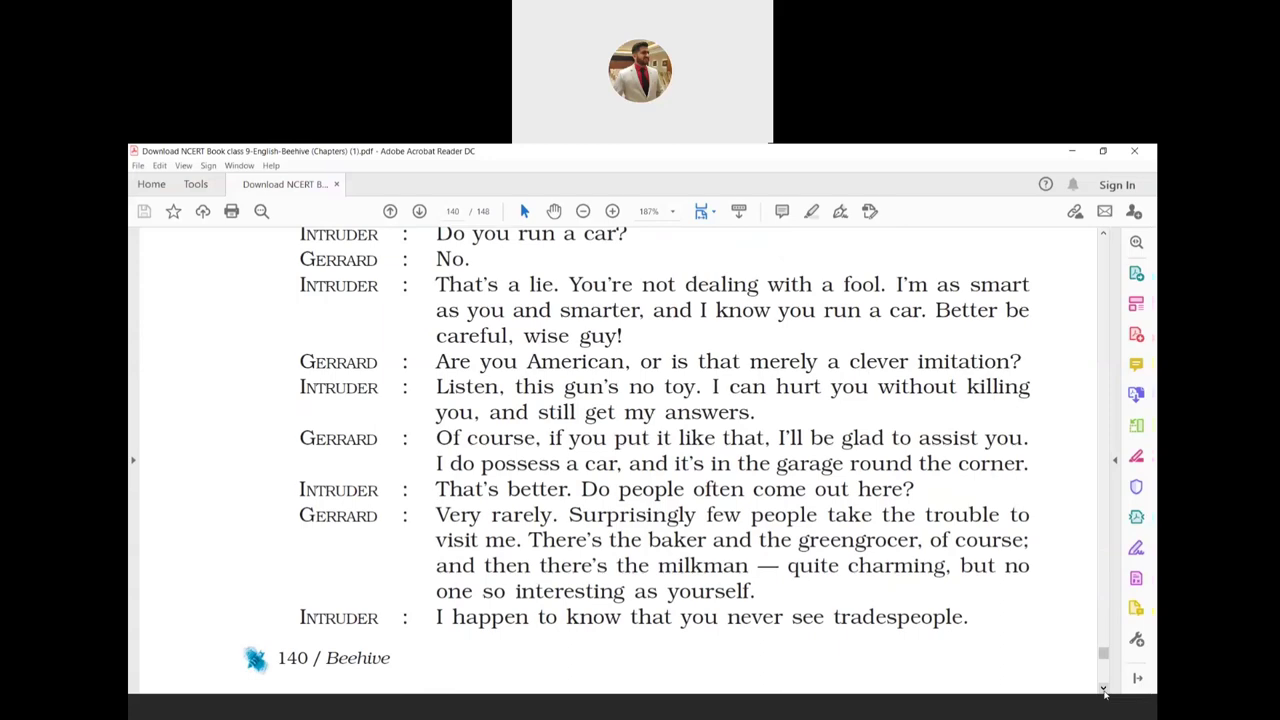
pyautogui.click(1104, 688)
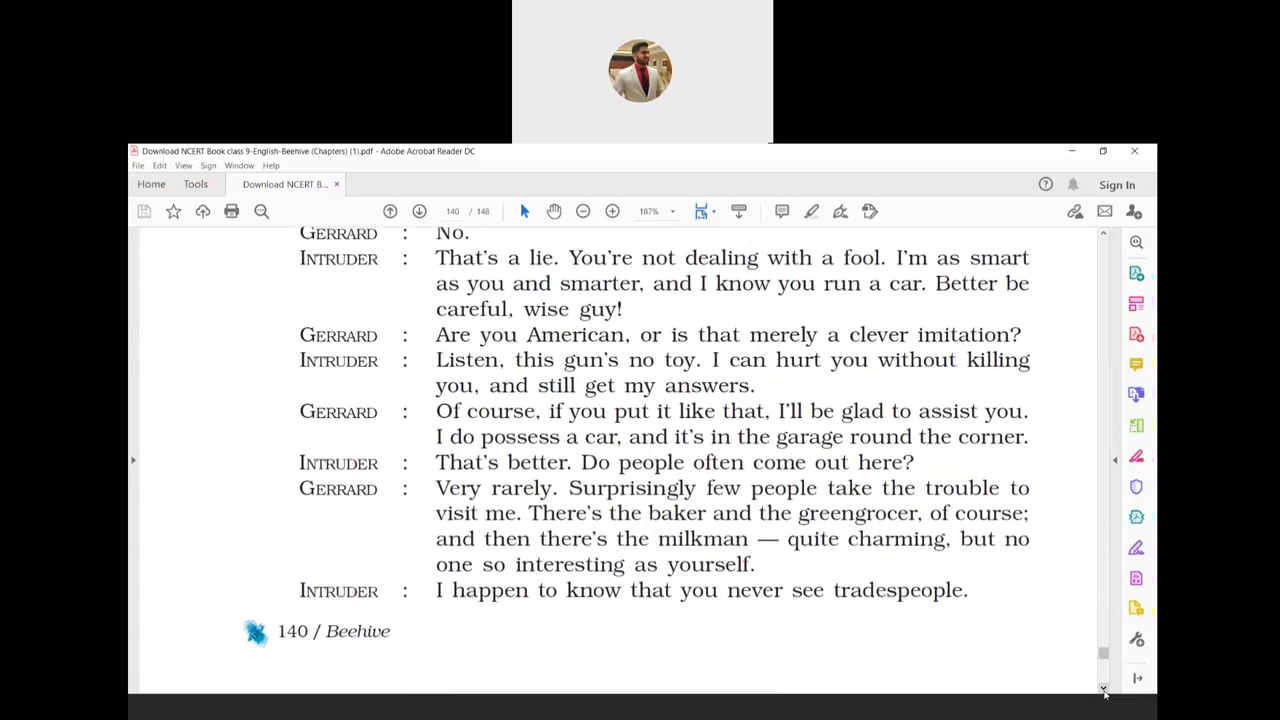
# Step: Scroll onto page 141 where the Intruder names jewel robbery and Gerrard mentions Essex
pyautogui.click(1104, 690)
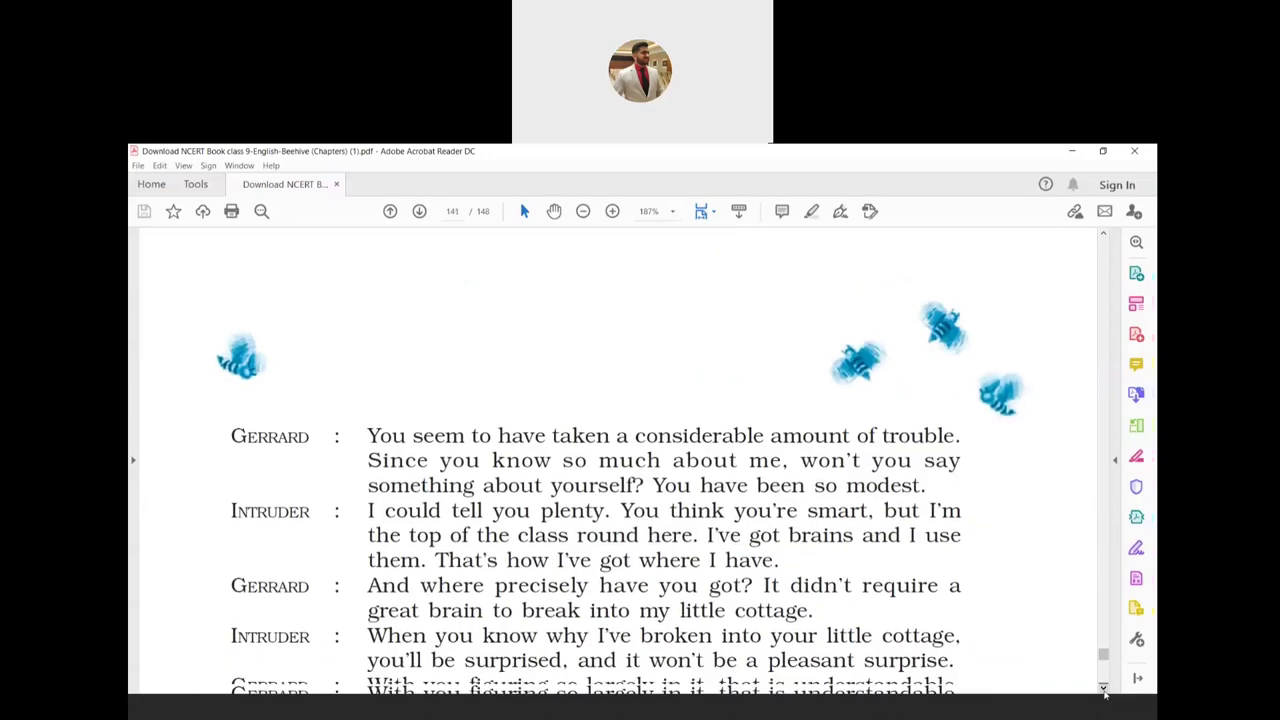
pyautogui.click(1104, 690)
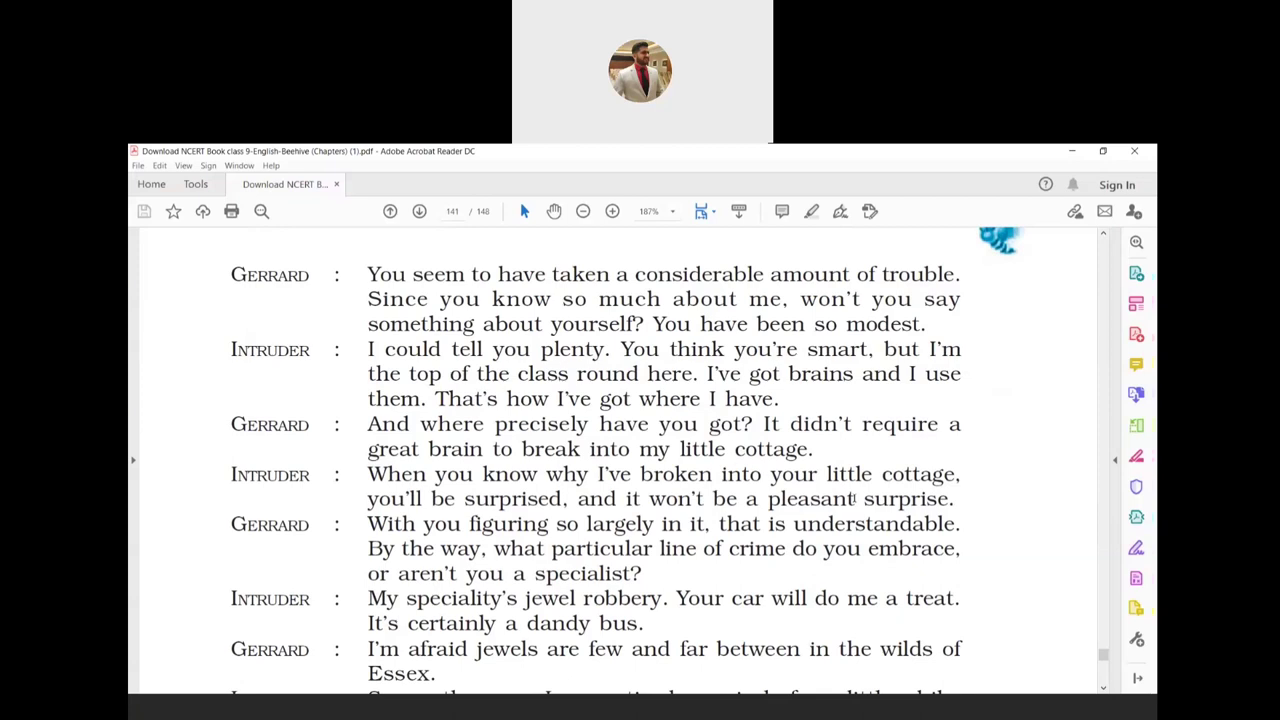
# Step: Mark the reading position, then scroll page 141 to the Intruder announcing he will kill Gerrard
pyautogui.click(395, 522)
pyautogui.click(1103, 688)
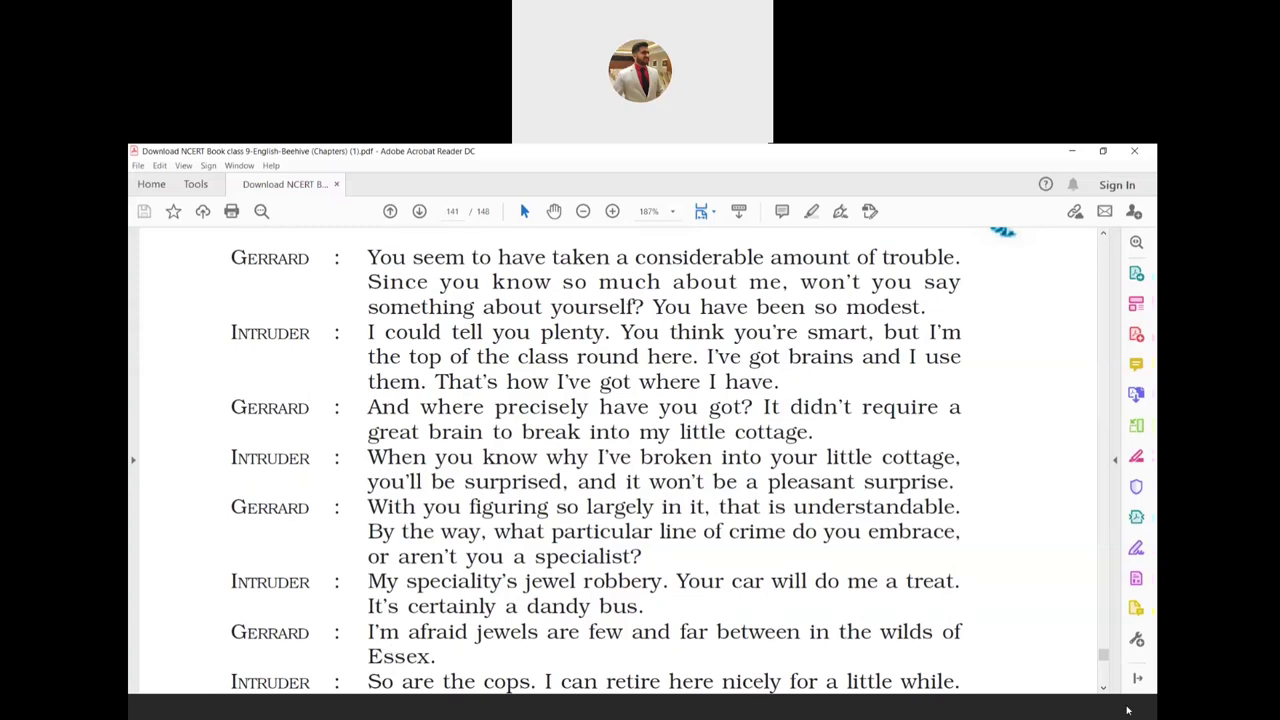
pyautogui.click(1103, 686)
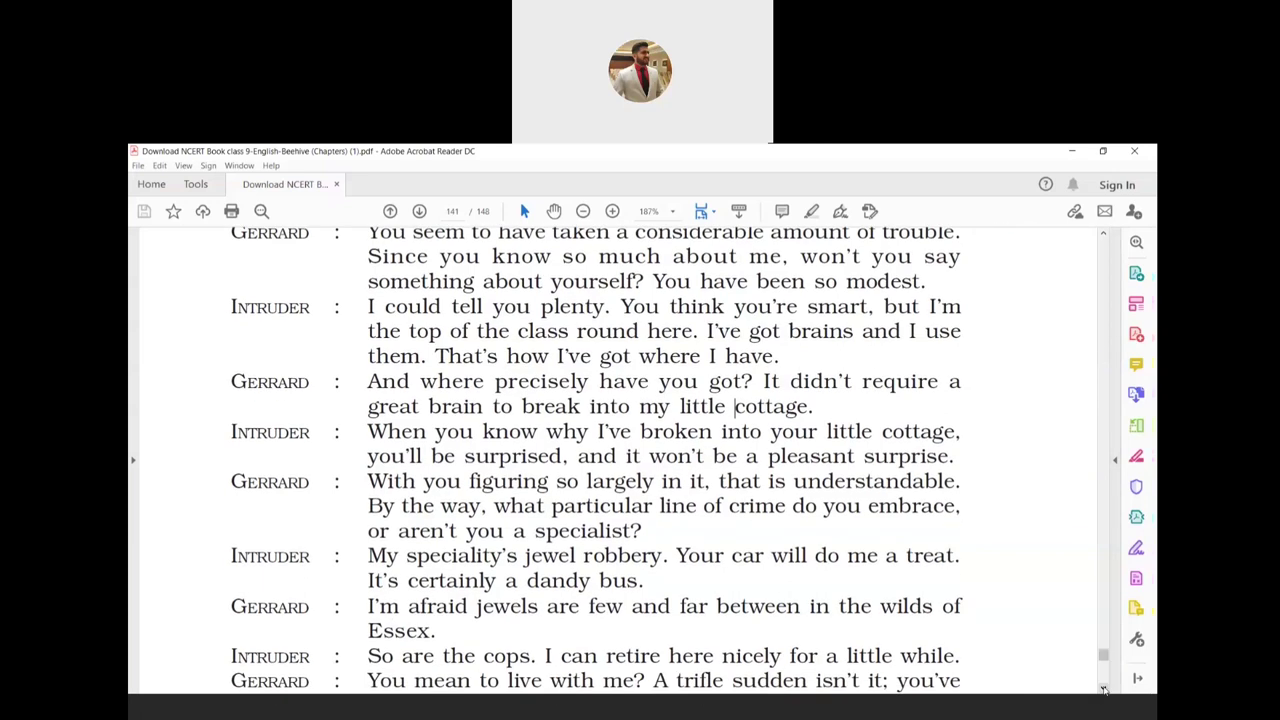
pyautogui.click(1103, 686)
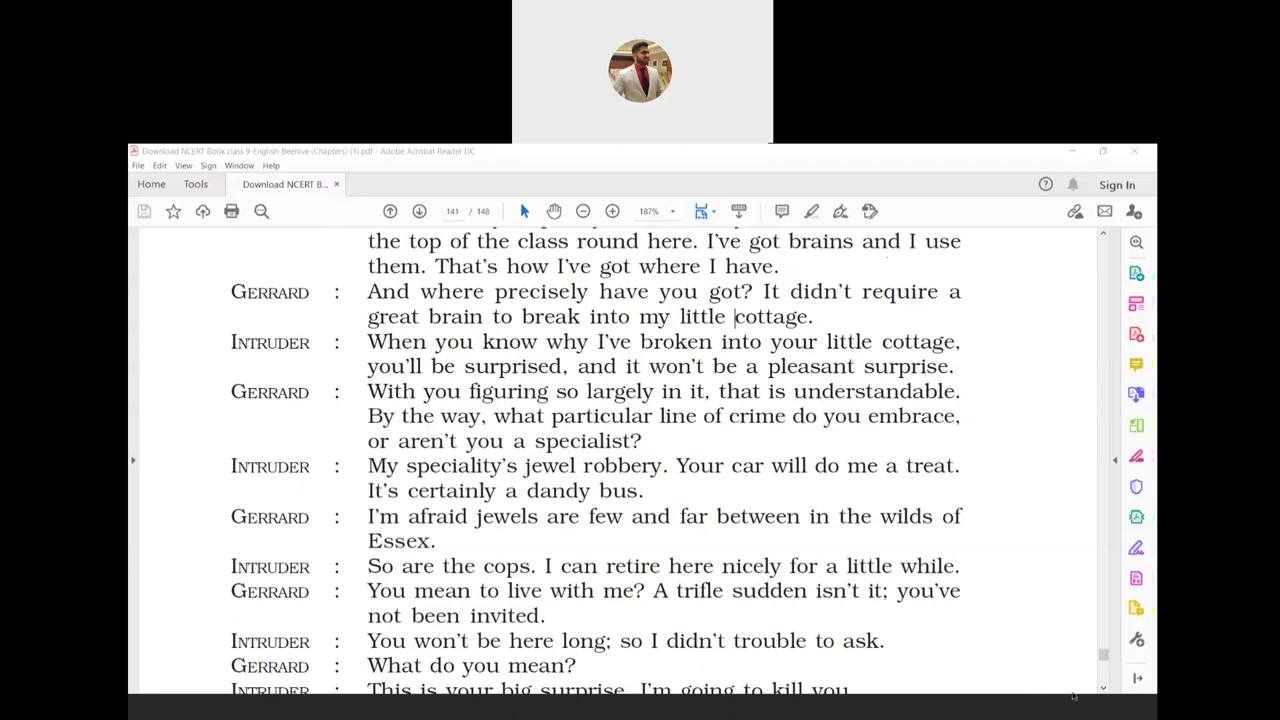
# Step: Scroll to Gerrard asking why add murder and the Intruder's reply that he's already wanted
pyautogui.click(1104, 688)
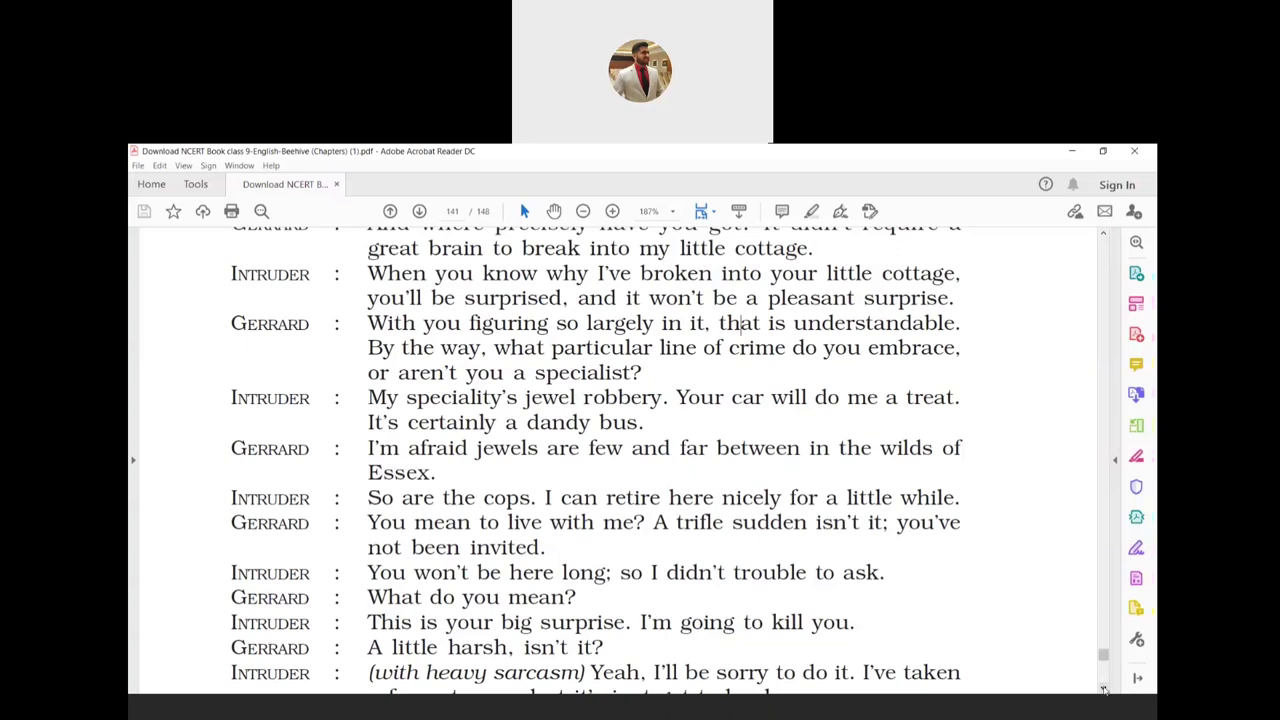
pyautogui.click(1103, 686)
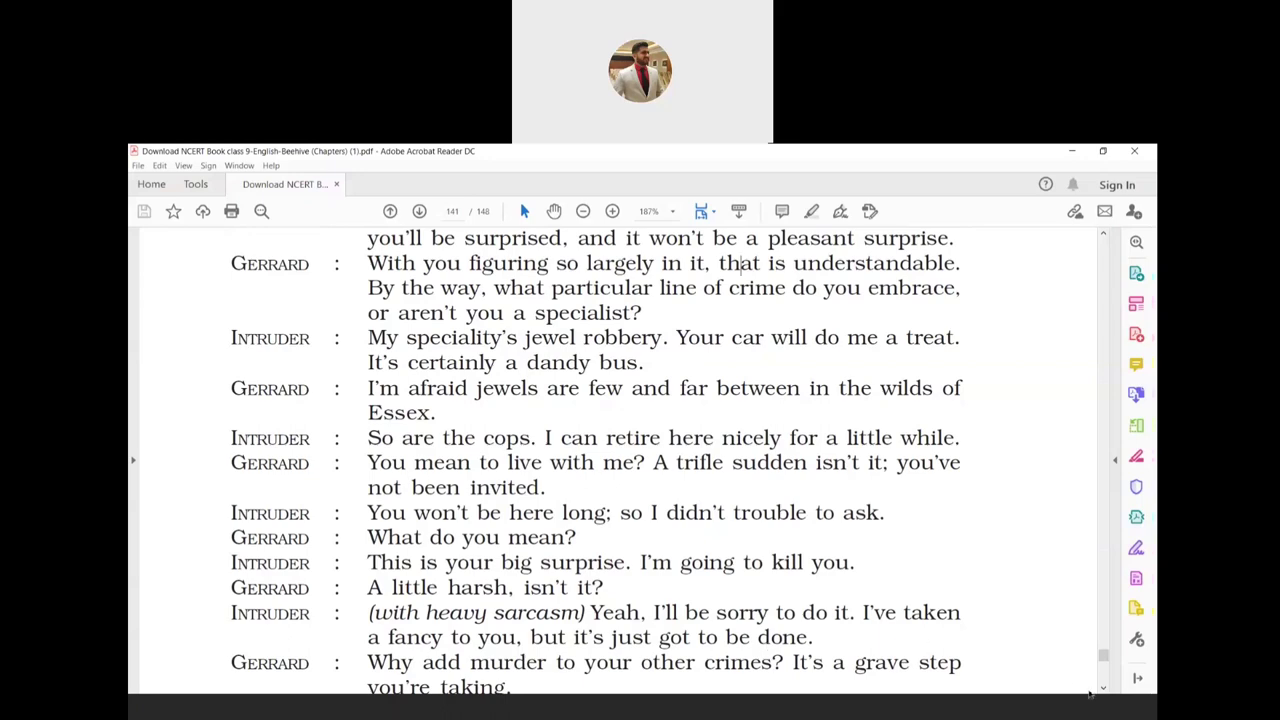
# Step: Accidentally show the right Tools pane, scroll down page 141, then collapse the pane again
pyautogui.click(1110, 690)
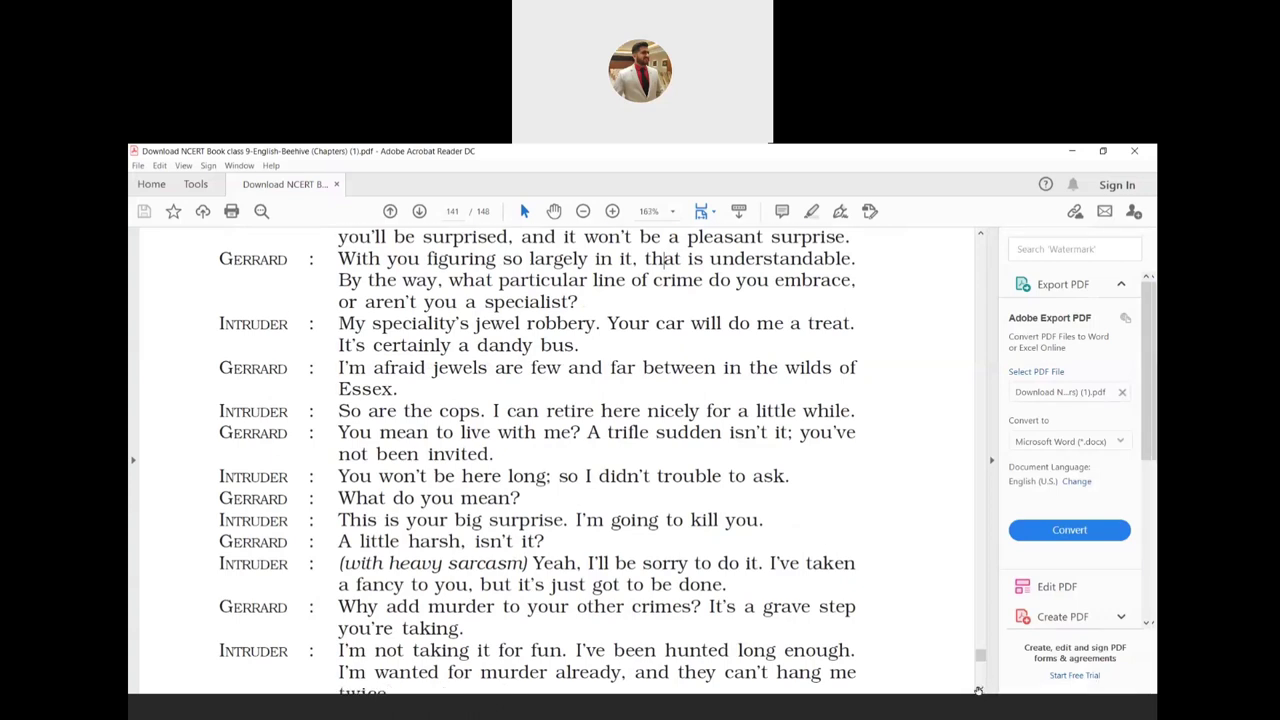
pyautogui.click(980, 688)
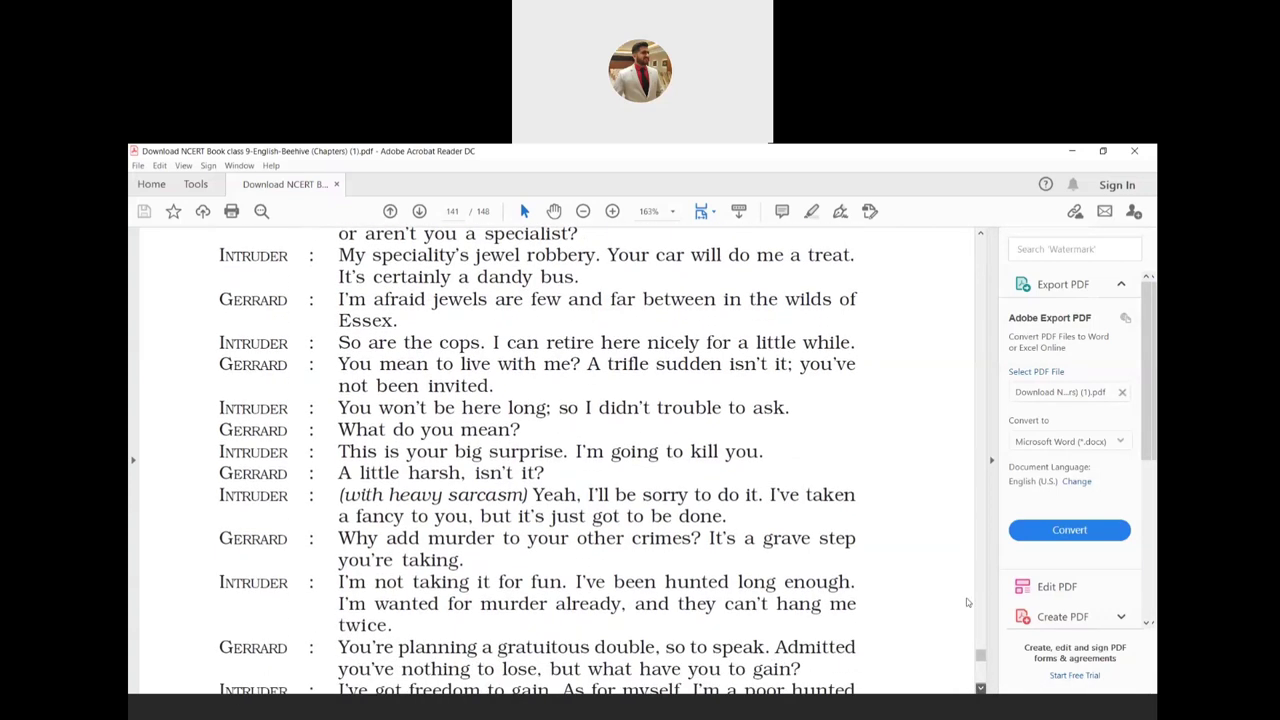
pyautogui.click(992, 462)
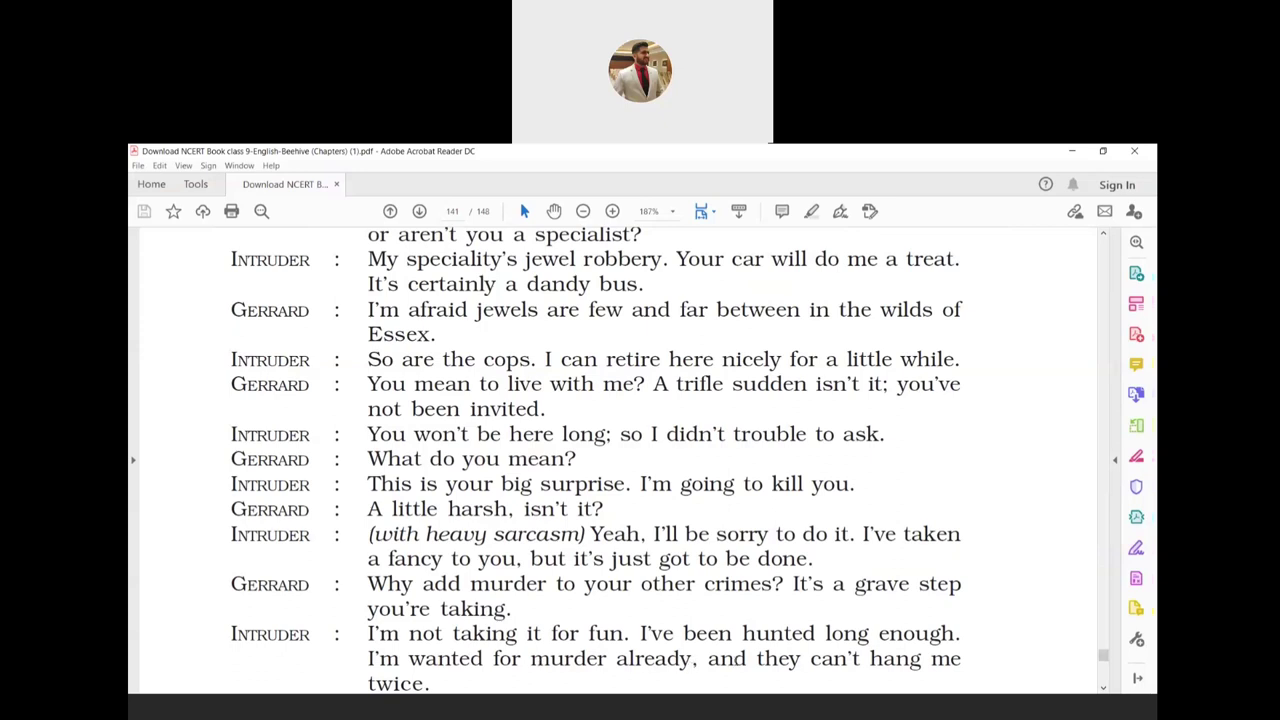
# Step: Scroll page 141 down to the Intruder's reply about the freedom he'd gain as Gerrard
pyautogui.click(1104, 688)
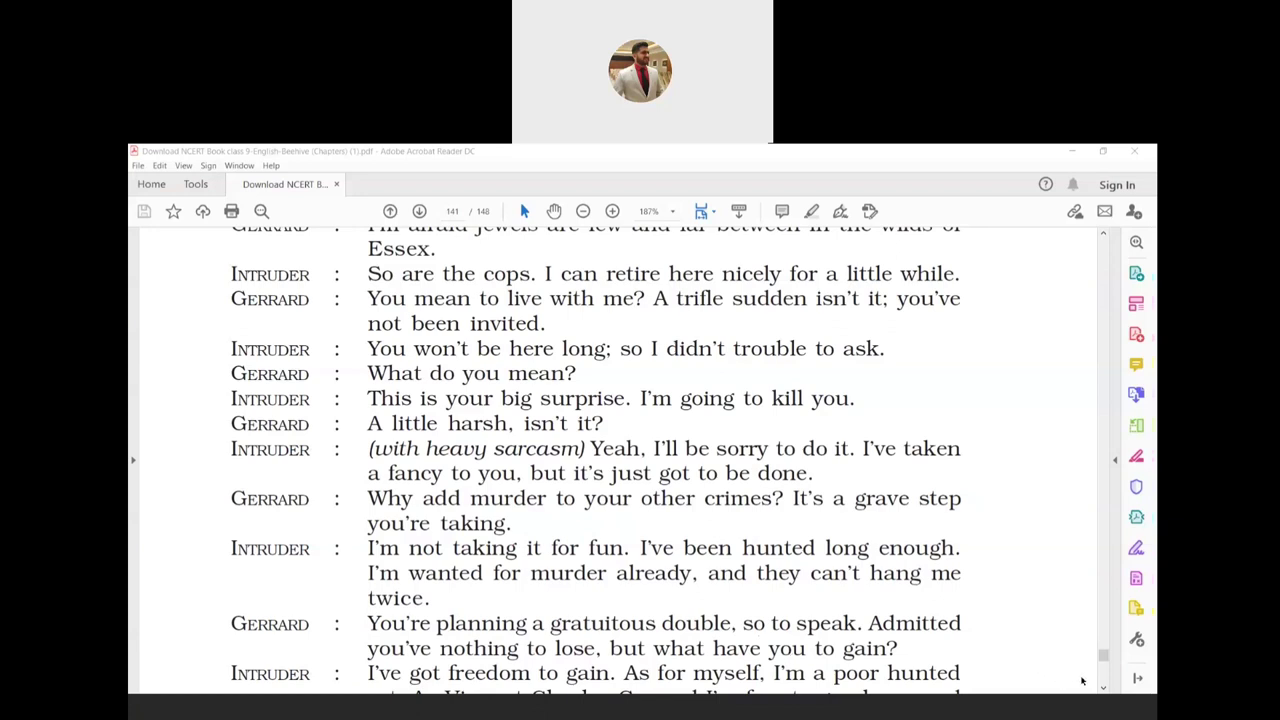
# Step: Scroll to the bottom of page 141, ending with Gerrard's 'You are much luckier.'
pyautogui.click(1103, 687)
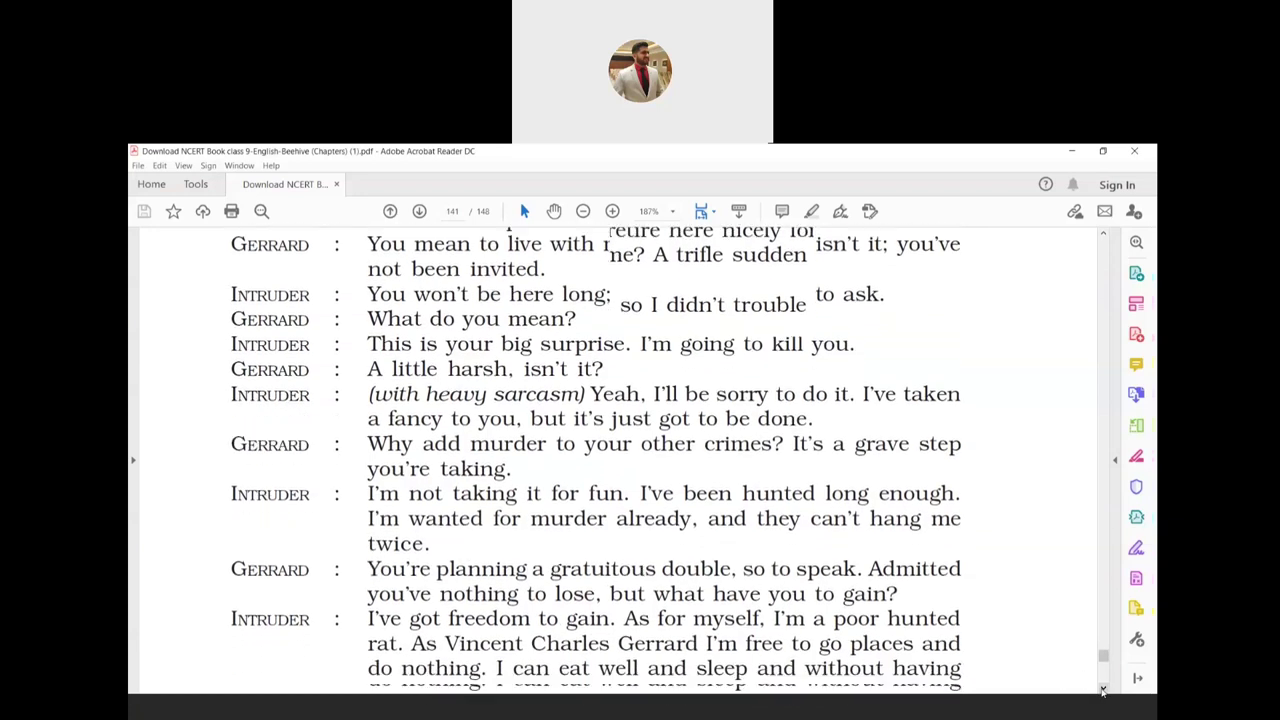
pyautogui.click(1103, 687)
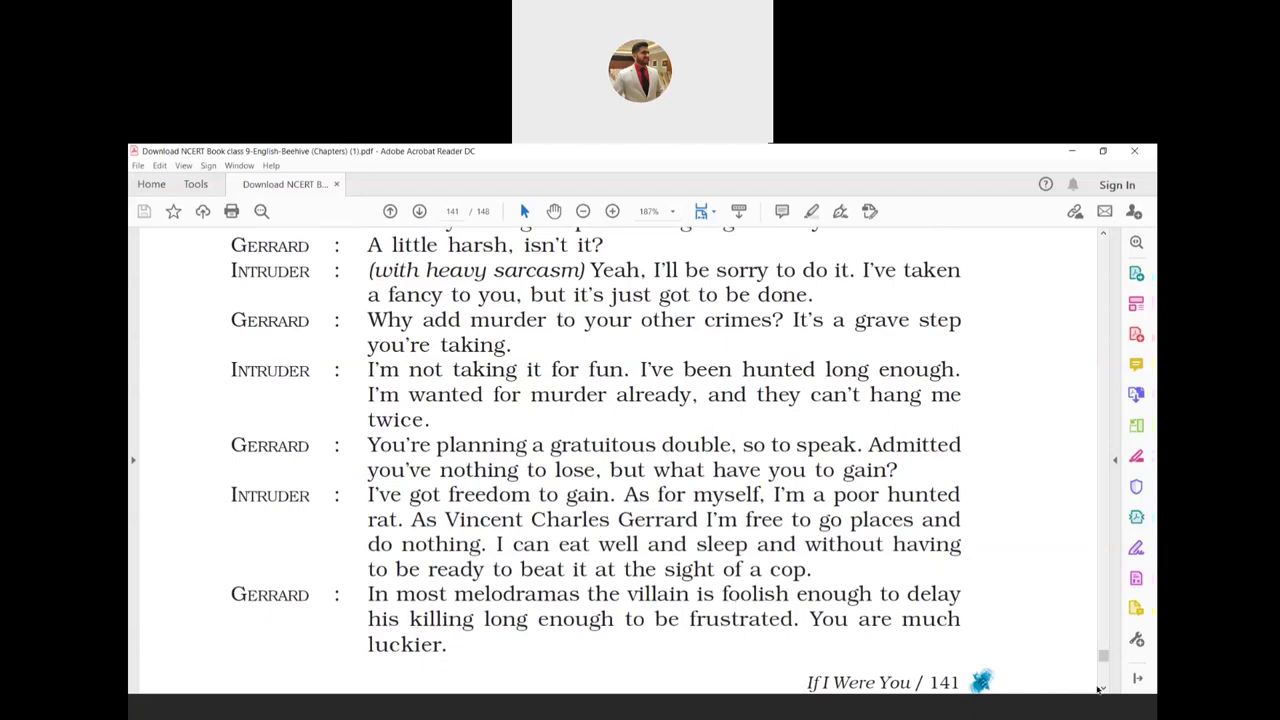
pyautogui.moveTo(1103, 693); pyautogui.dragTo(1103, 693)
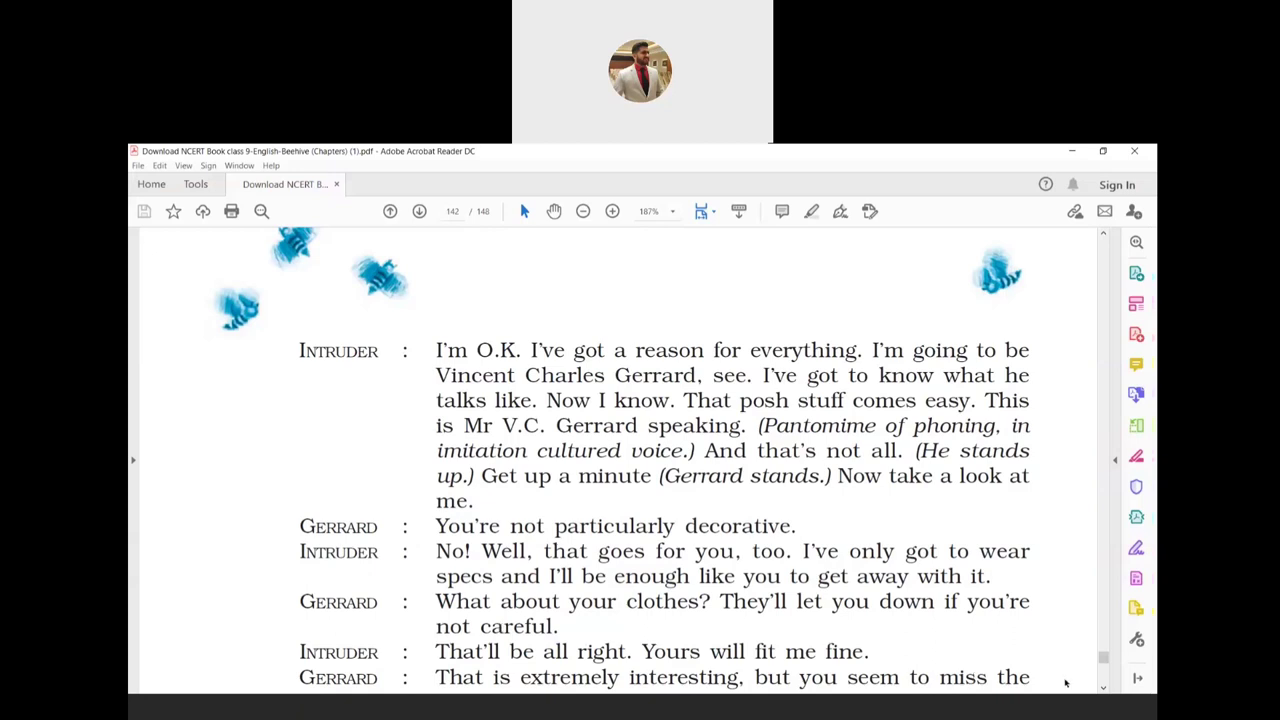
# Step: Scroll page 142 down to the Intruder's 'Now listen here. I've got this all planned.'
pyautogui.click(1103, 687)
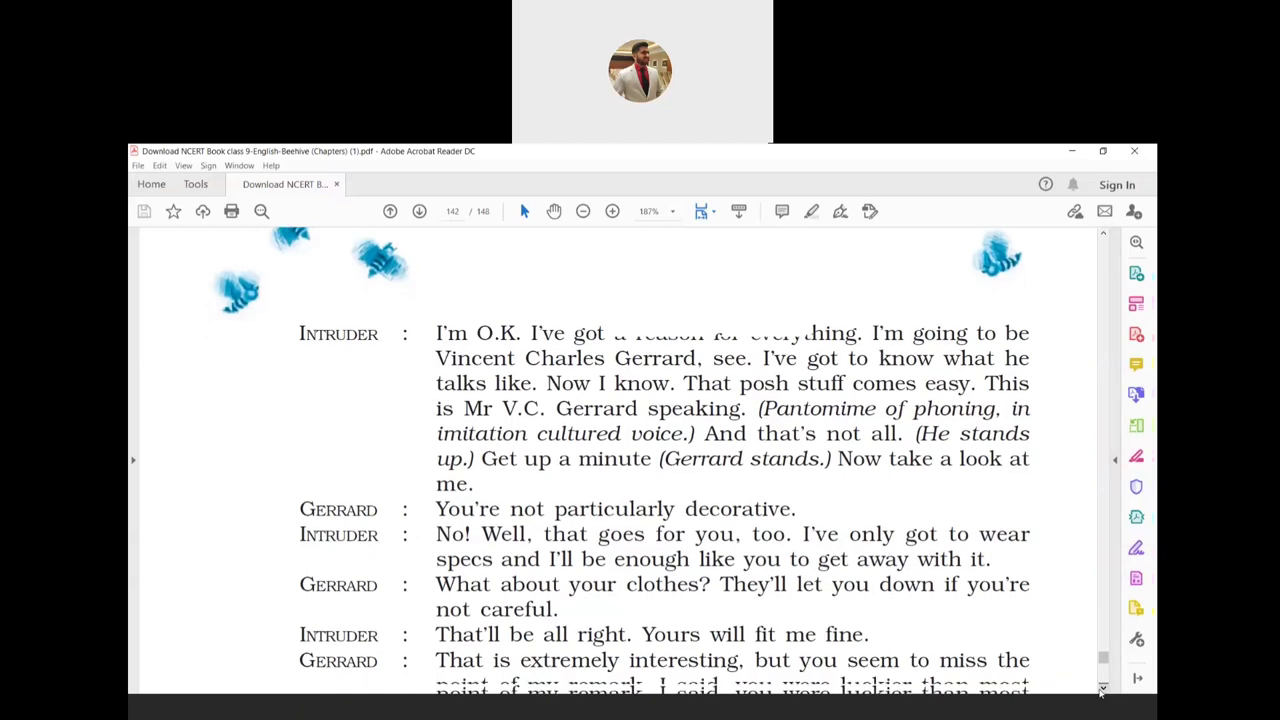
pyautogui.moveTo(1103, 690); pyautogui.dragTo(1103, 690)
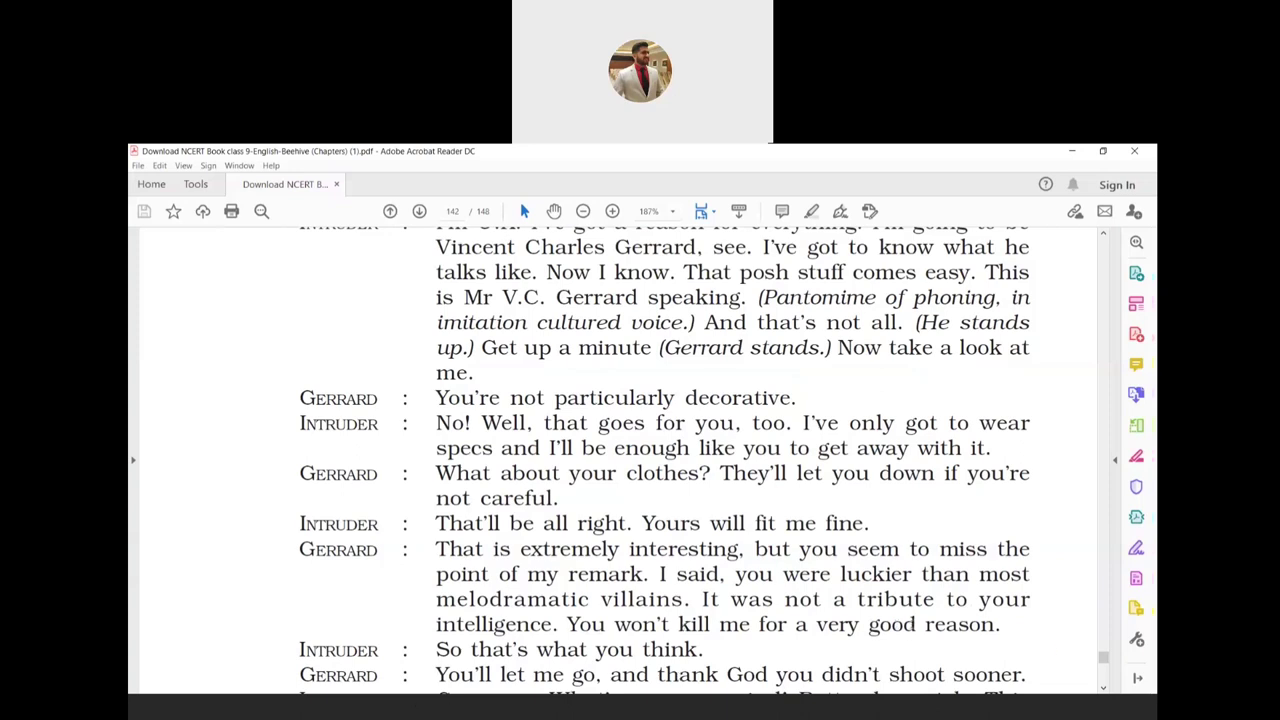
pyautogui.click(1104, 686)
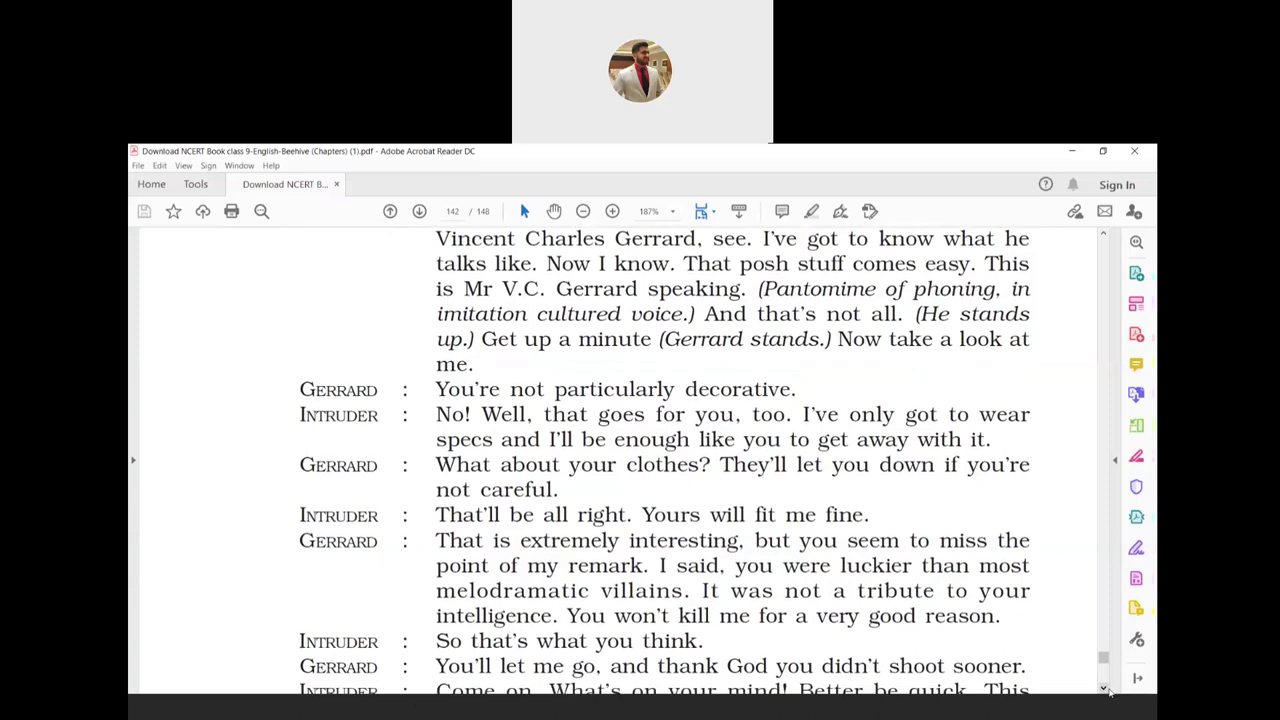
pyautogui.click(1104, 686)
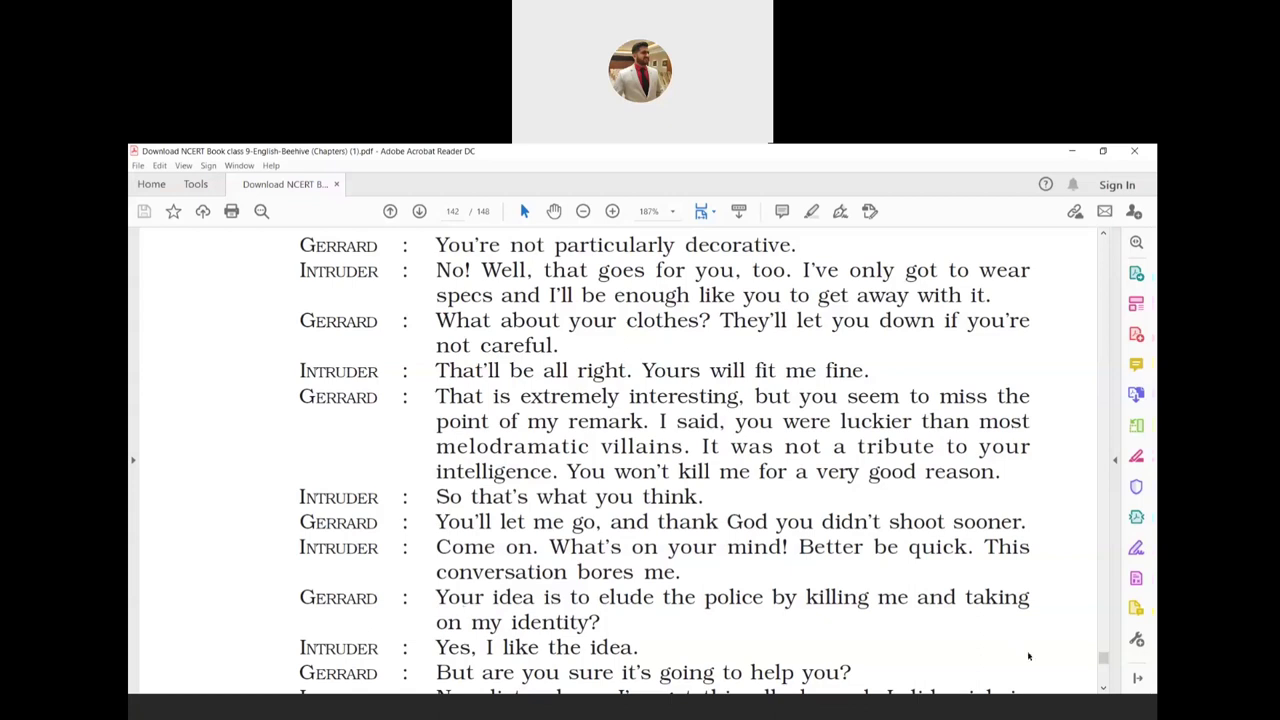
# Step: Scroll through the Intruder's Aylesbury speech to Gerrard's 'A mystery which I propose to explain.'
pyautogui.click(1102, 688)
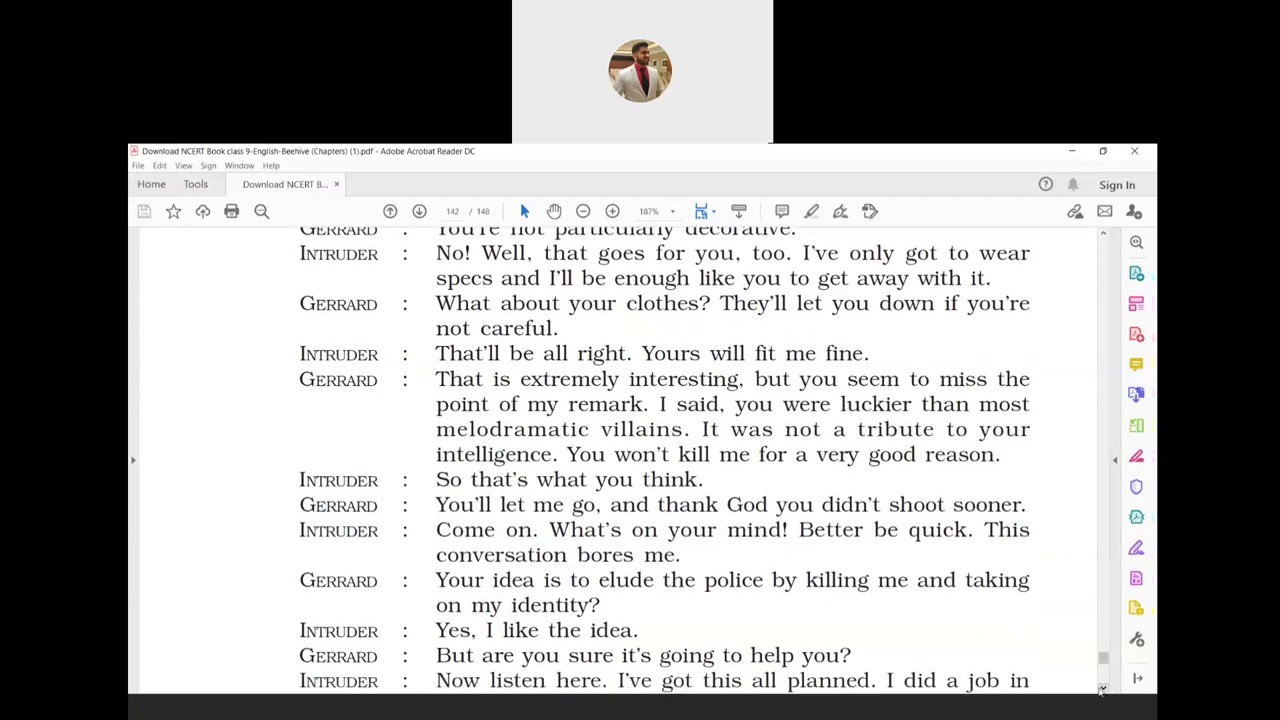
pyautogui.click(1102, 688)
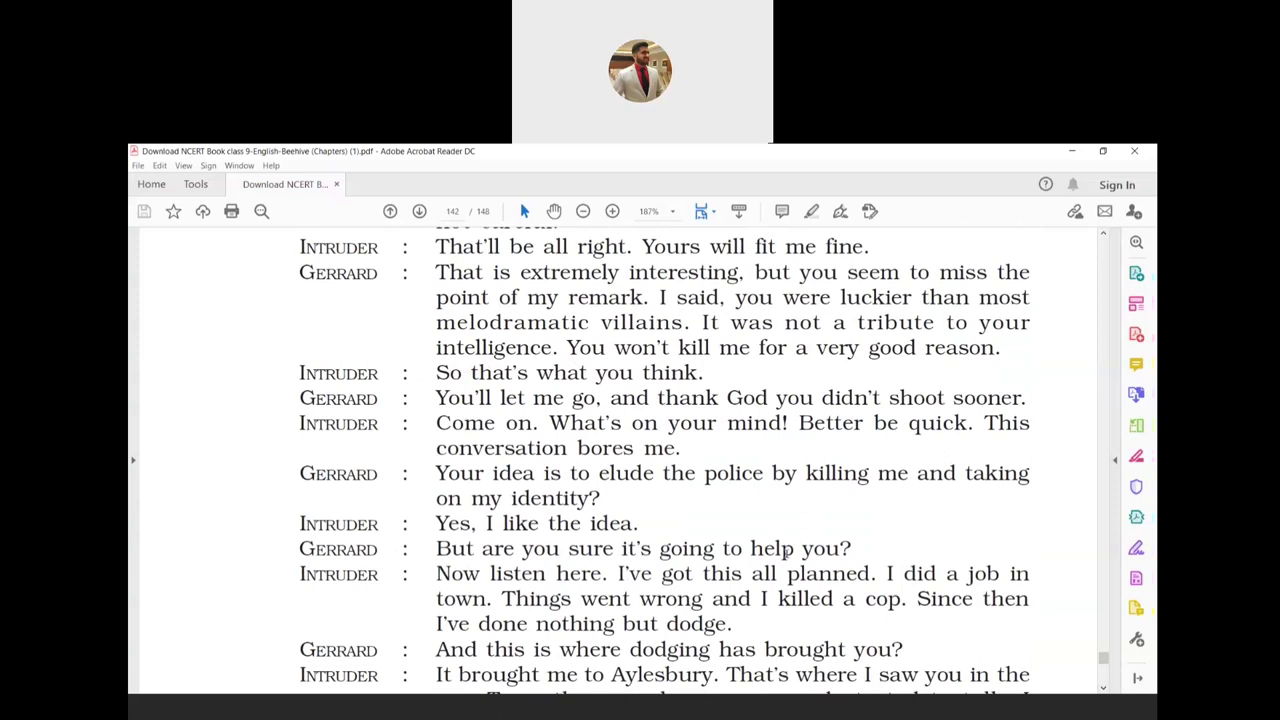
pyautogui.click(1103, 687)
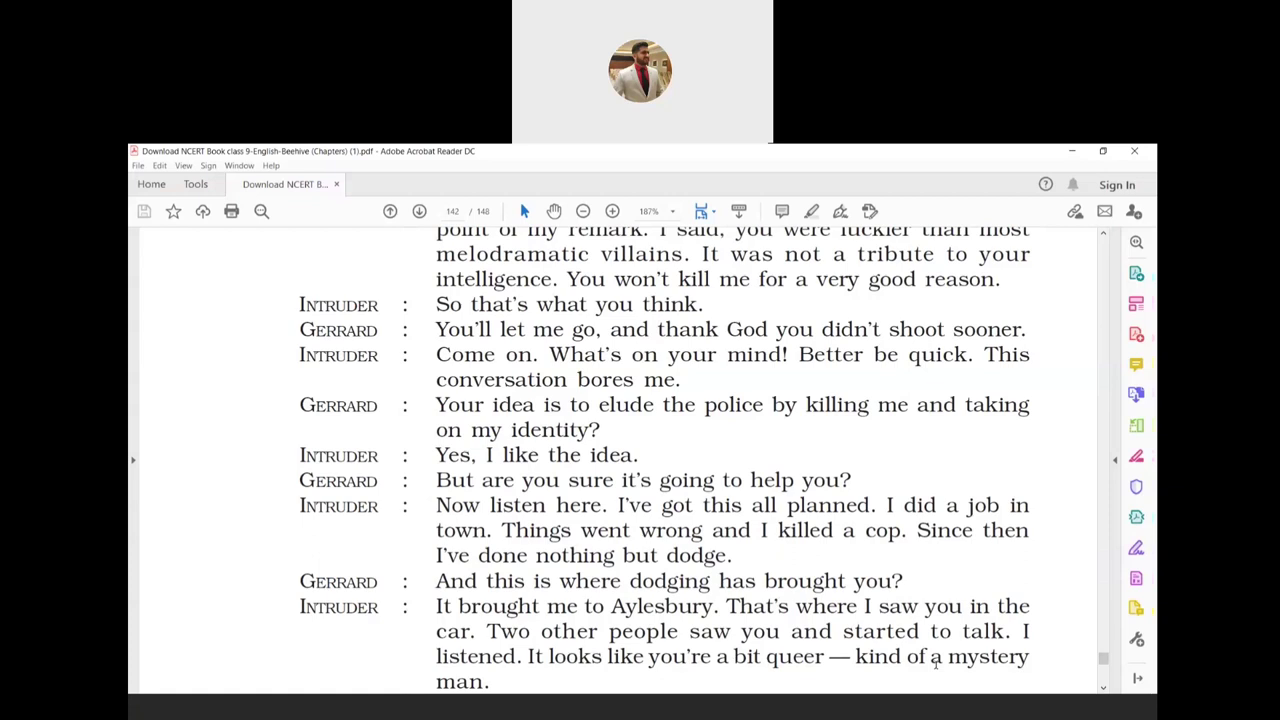
pyautogui.click(1103, 687)
pyautogui.click(1103, 687)
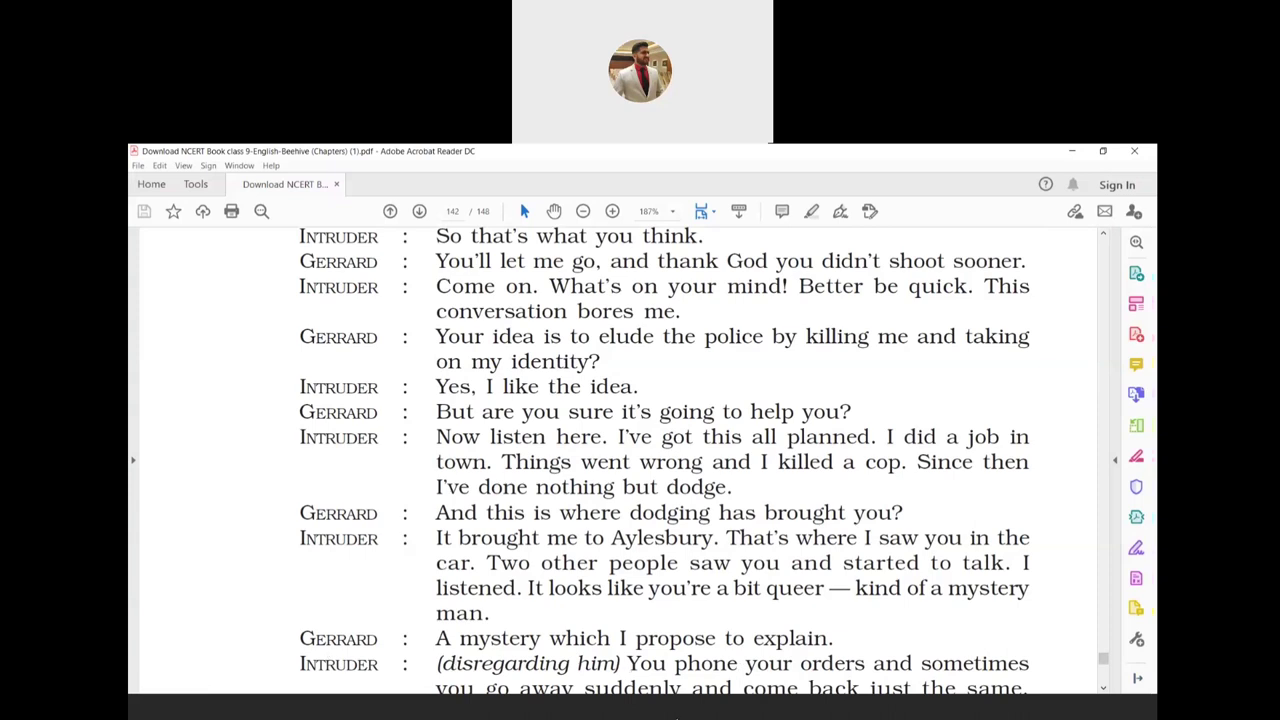
# Step: Scroll past the page 142 footer onto page 143, where Gerrard reveals his 'big surprise'
pyautogui.click(1103, 688)
pyautogui.click(1103, 688)
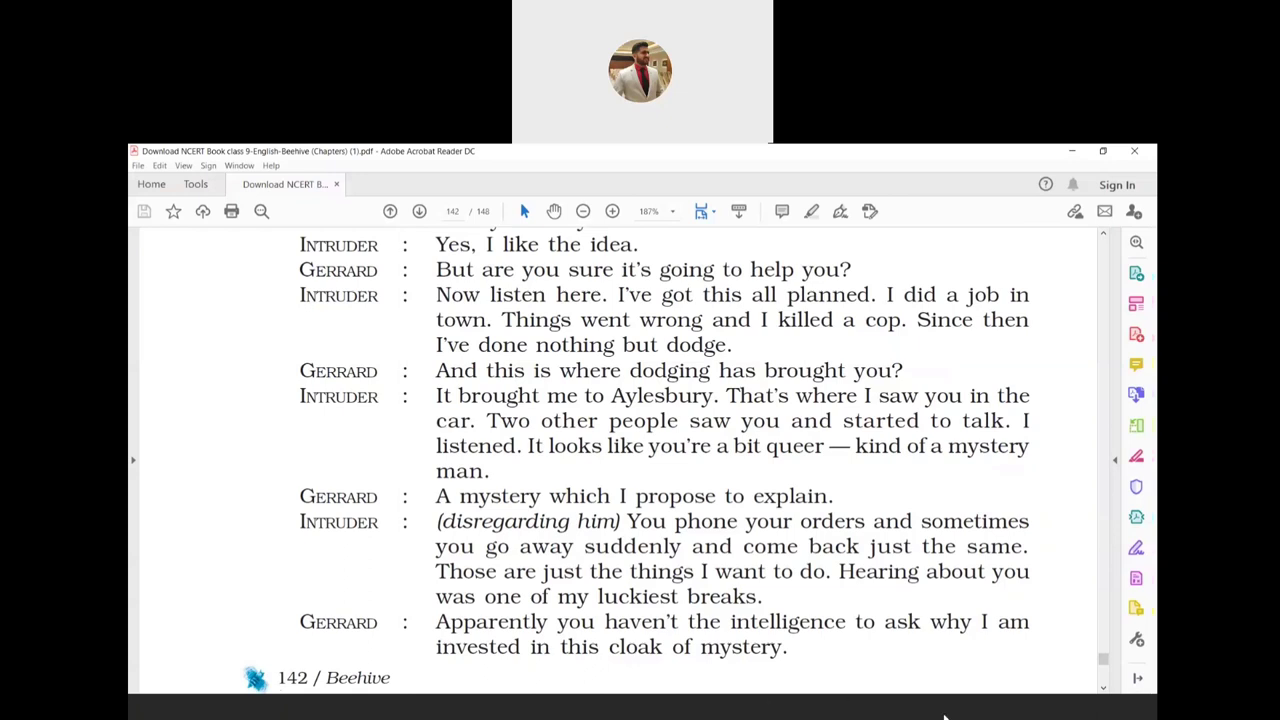
pyautogui.click(1104, 686)
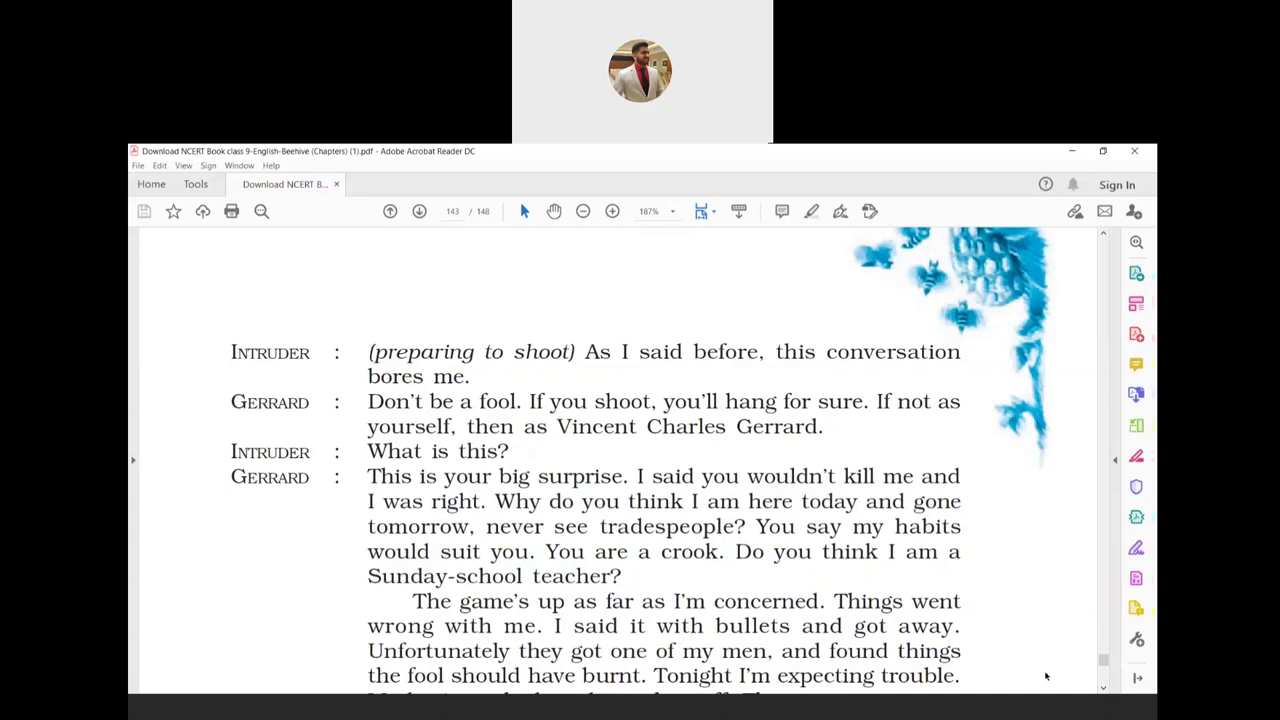
# Step: Scroll down page 143 to Gerrard picking up hat and bag and mentioning the man on the main road
pyautogui.click(1108, 686)
pyautogui.click(1108, 686)
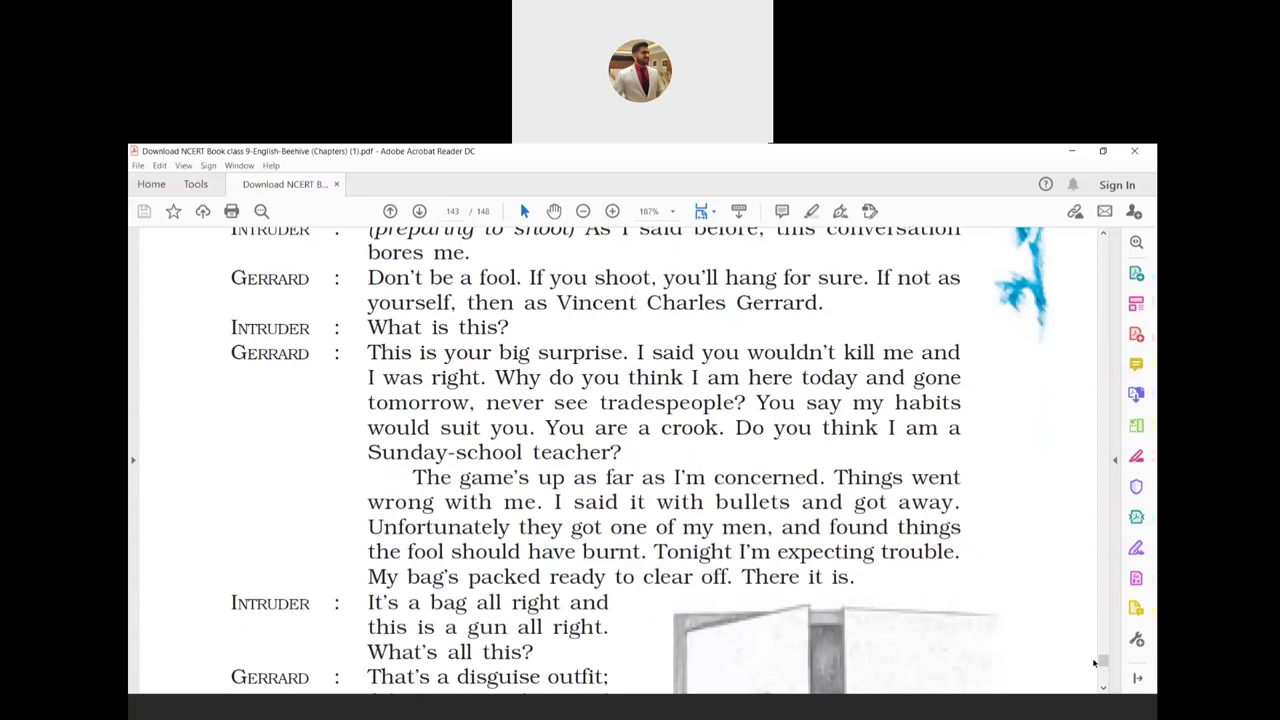
pyautogui.moveTo(1103, 688); pyautogui.dragTo(1103, 688)
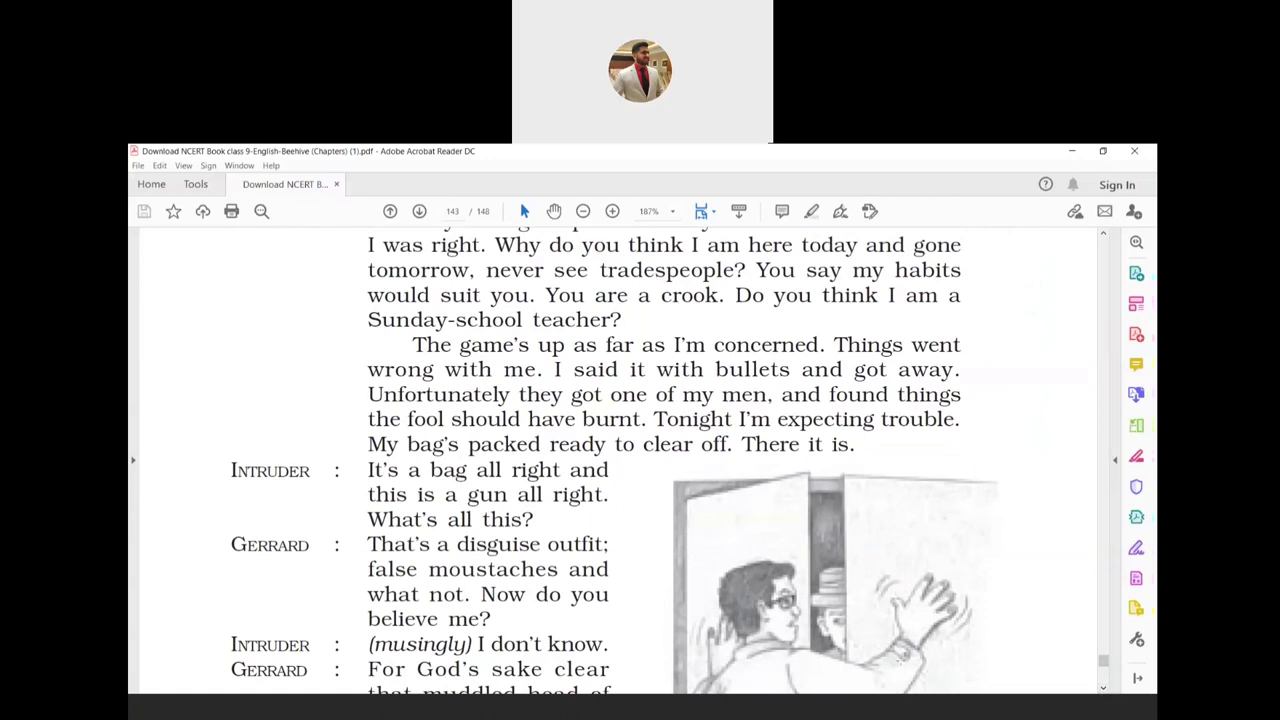
pyautogui.click(1103, 686)
pyautogui.click(1103, 686)
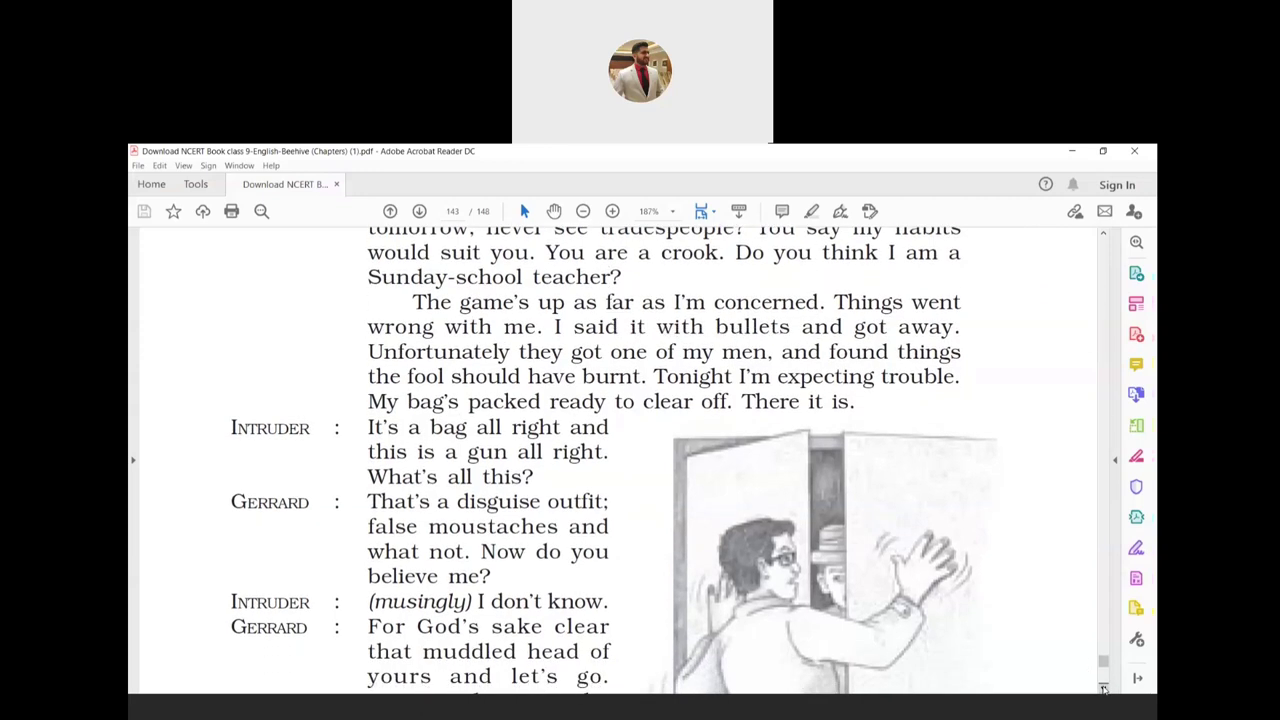
pyautogui.click(1103, 686)
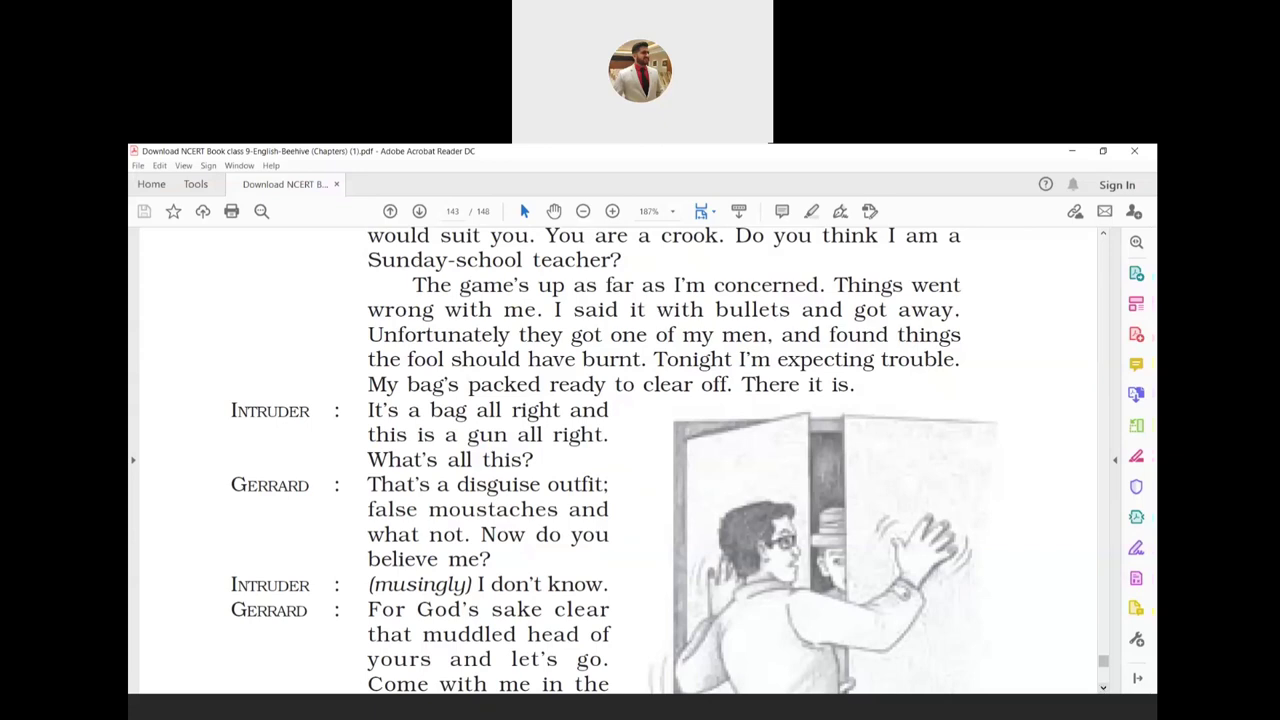
pyautogui.click(1104, 688)
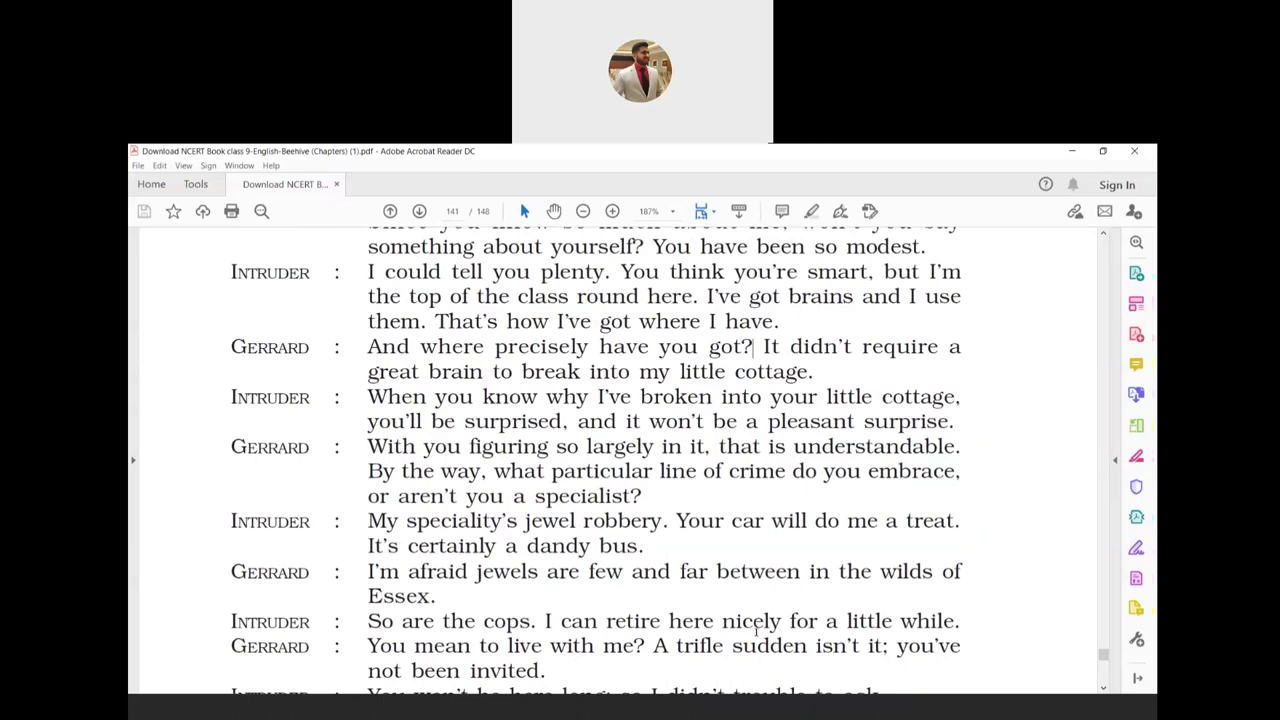
# Step: Scroll past the end of page 143 to page 144 opening with the telephone bell ringing
pyautogui.click(1102, 688)
pyautogui.moveTo(1102, 688); pyautogui.dragTo(1102, 688)
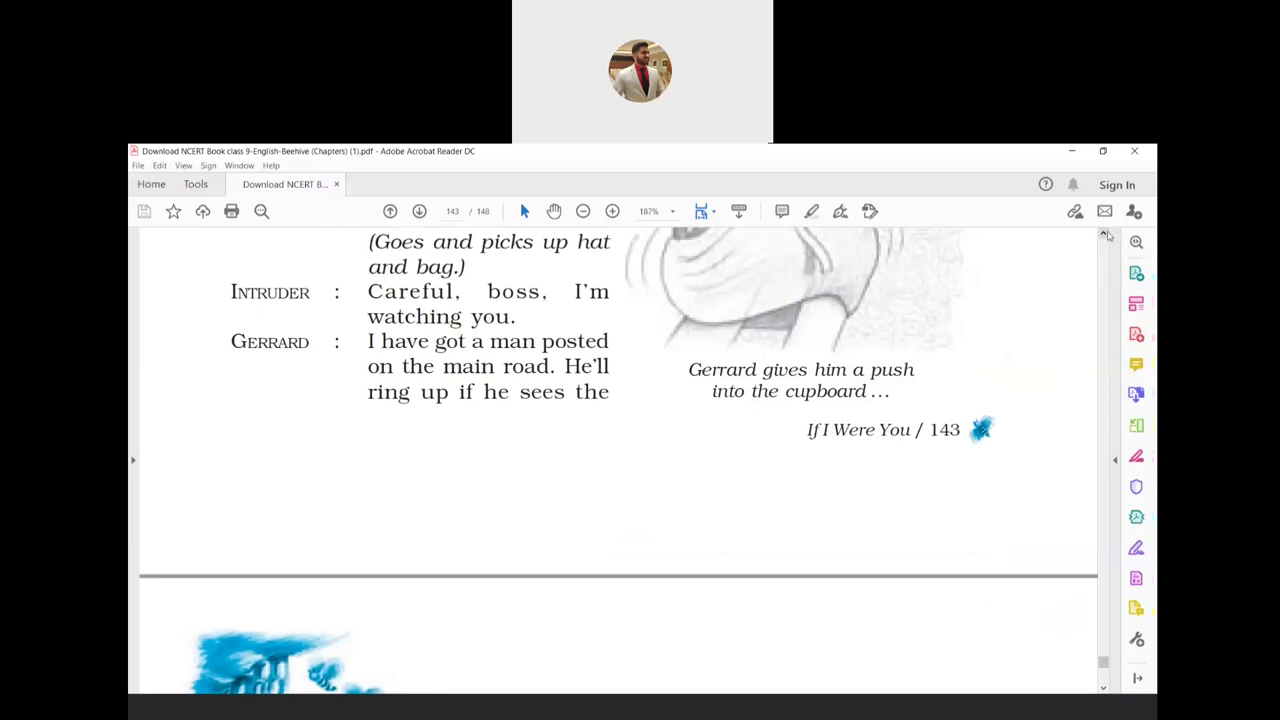
pyautogui.moveTo(1103, 234); pyautogui.dragTo(1104, 234)
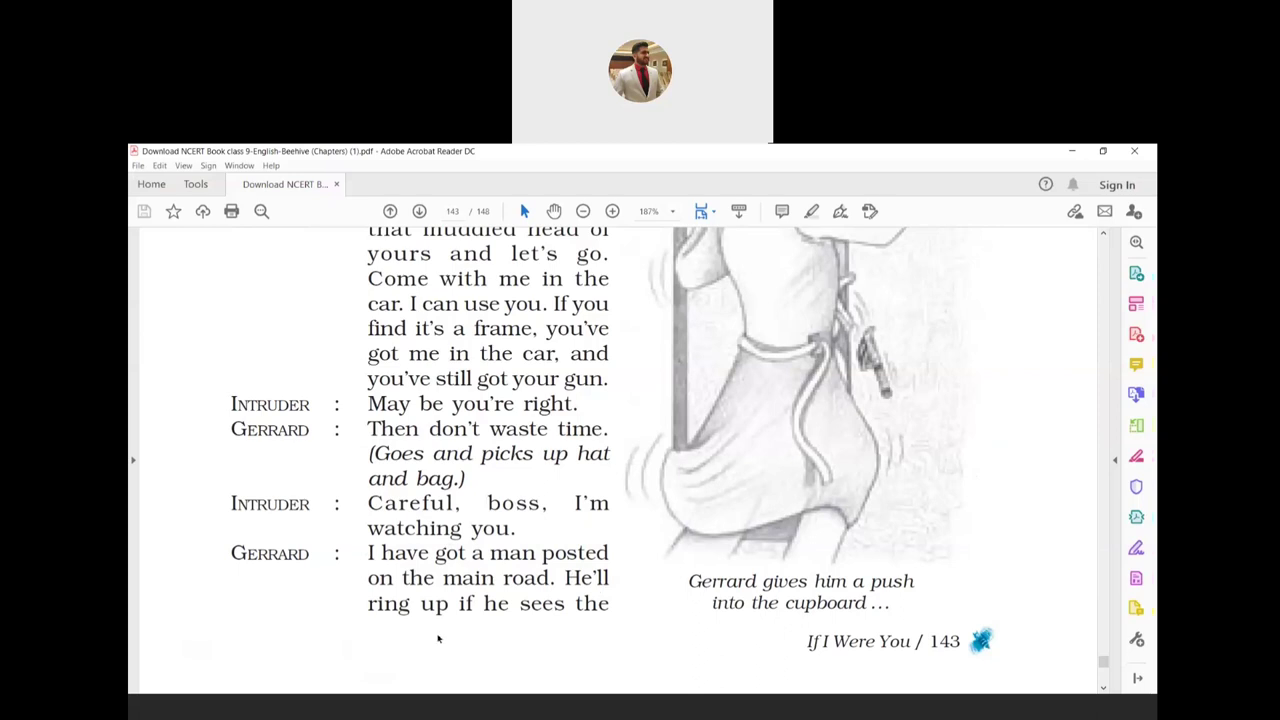
pyautogui.moveTo(1104, 688); pyautogui.dragTo(1105, 690)
# Step: Scroll page 144 to Gerrard locking the Intruder in the cupboard and answering the phone
pyautogui.click(1105, 688)
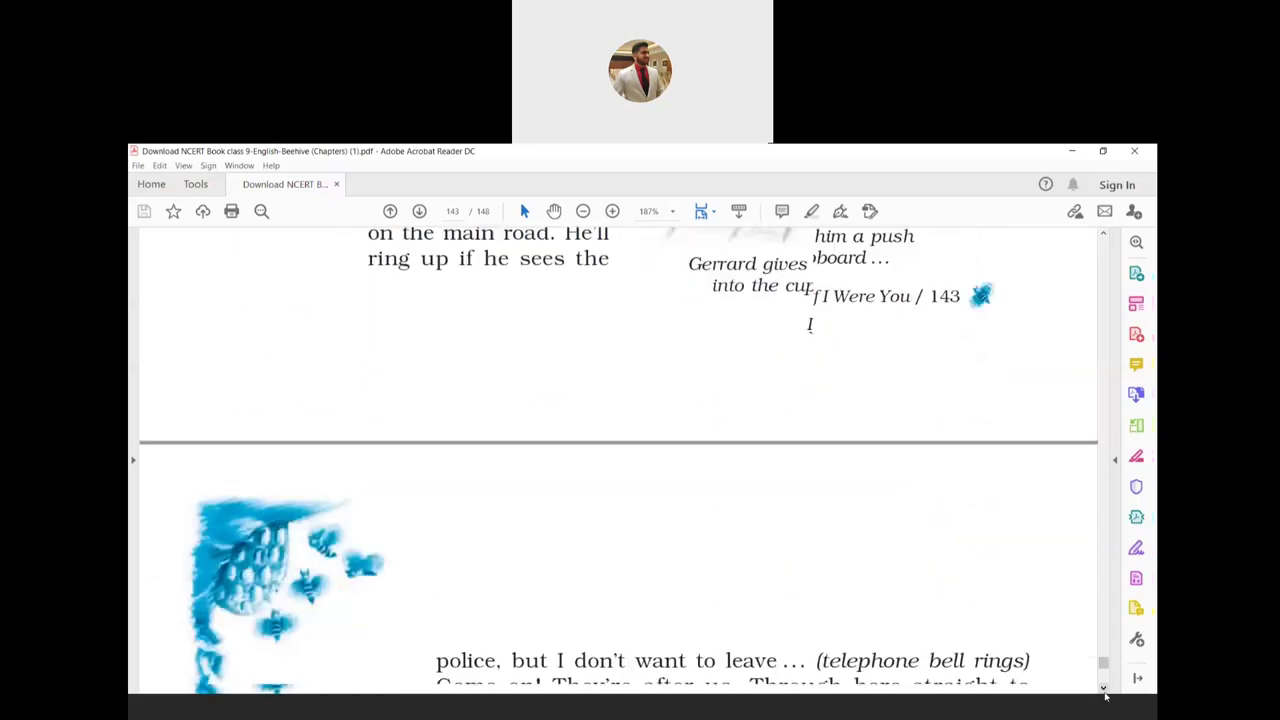
pyautogui.click(1105, 688)
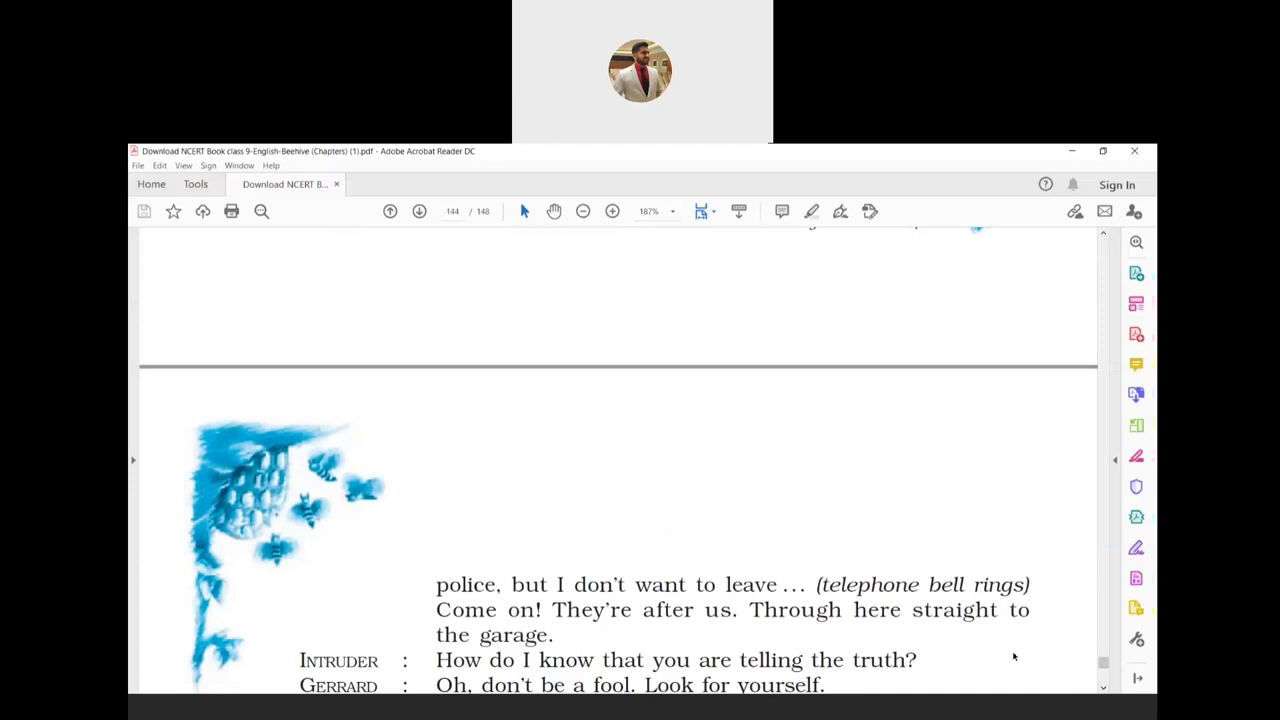
pyautogui.click(1103, 688)
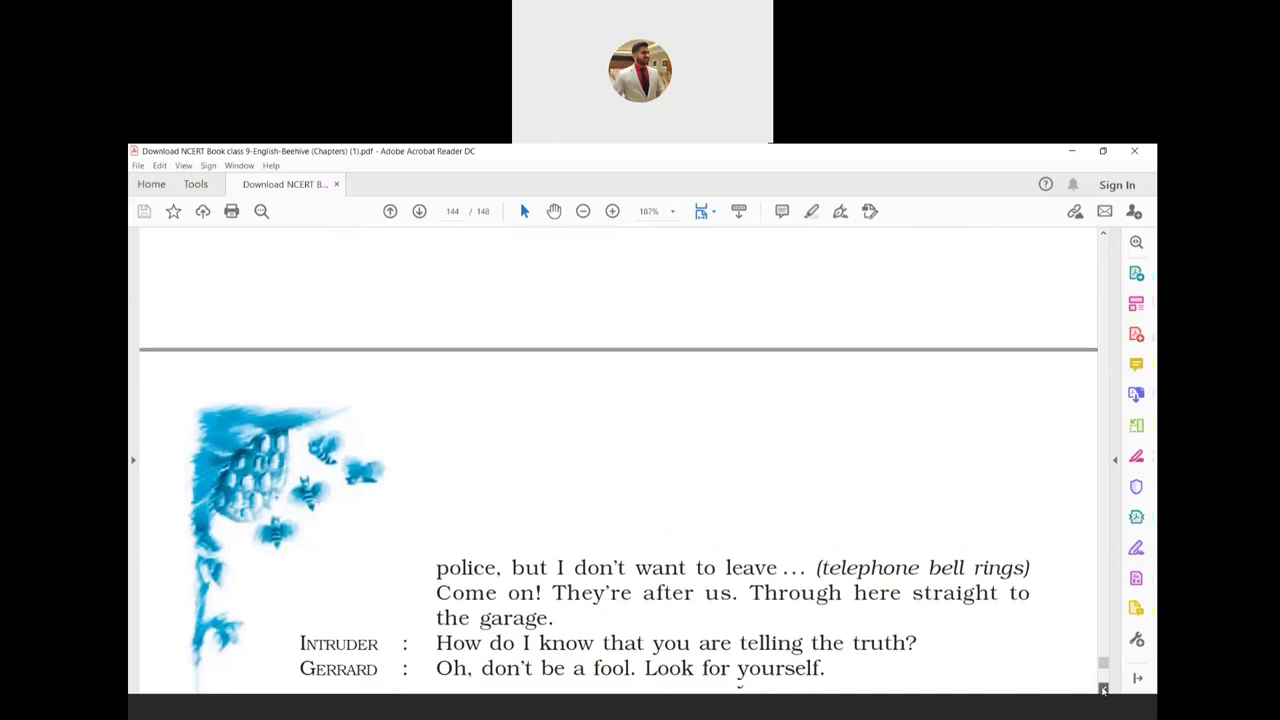
pyautogui.moveTo(1103, 688); pyautogui.dragTo(1103, 688)
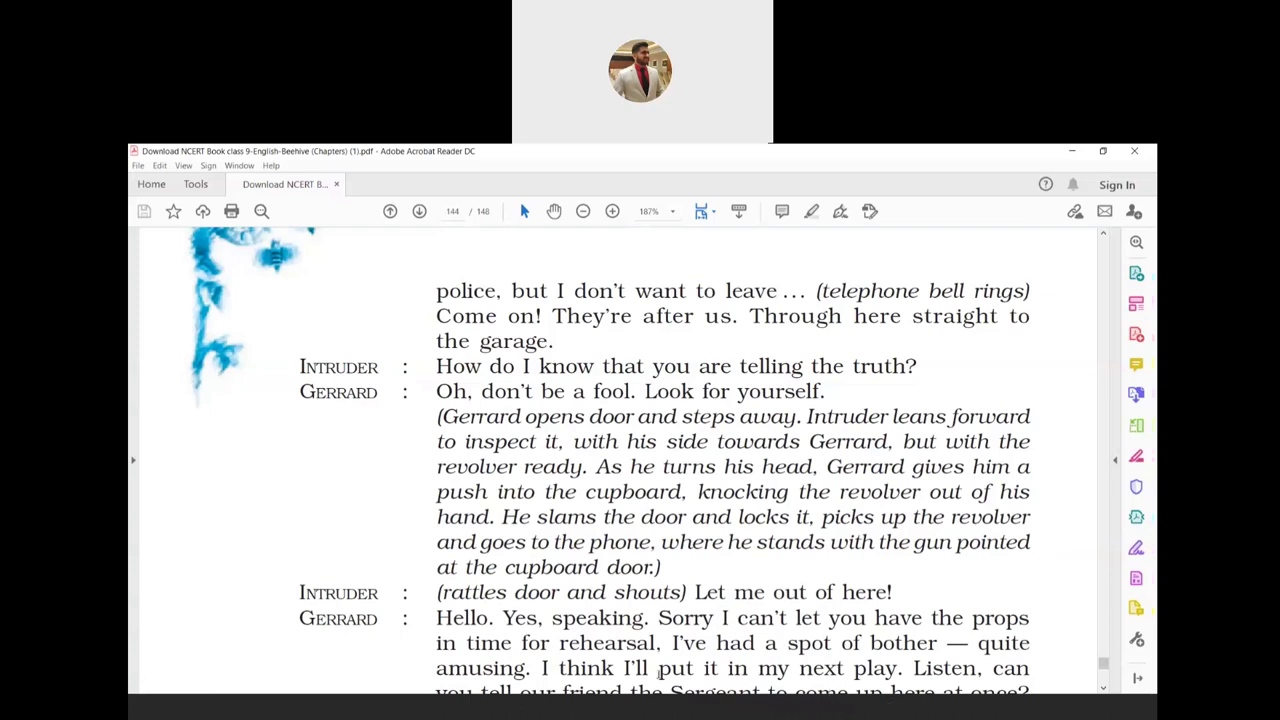
# Step: Scroll to the play's final lines and the 'Douglas James' credit on page 144
pyautogui.click(1103, 687)
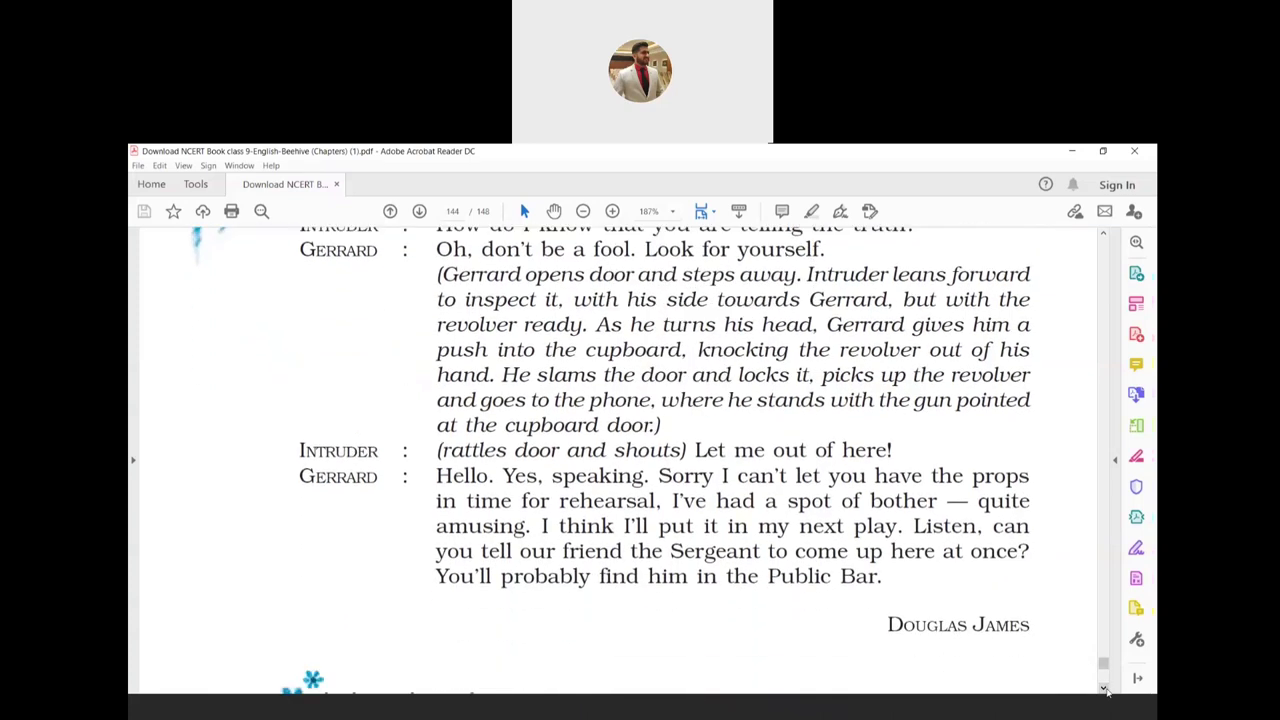